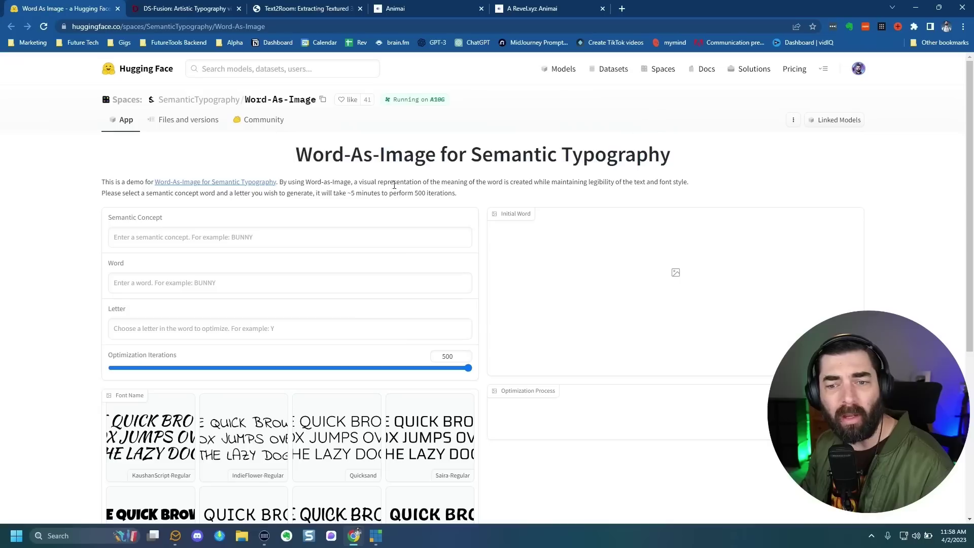
Load the BUNNY example into the Word-As-Image form and scroll to its result.
scroll(504, 397, "down", 5)
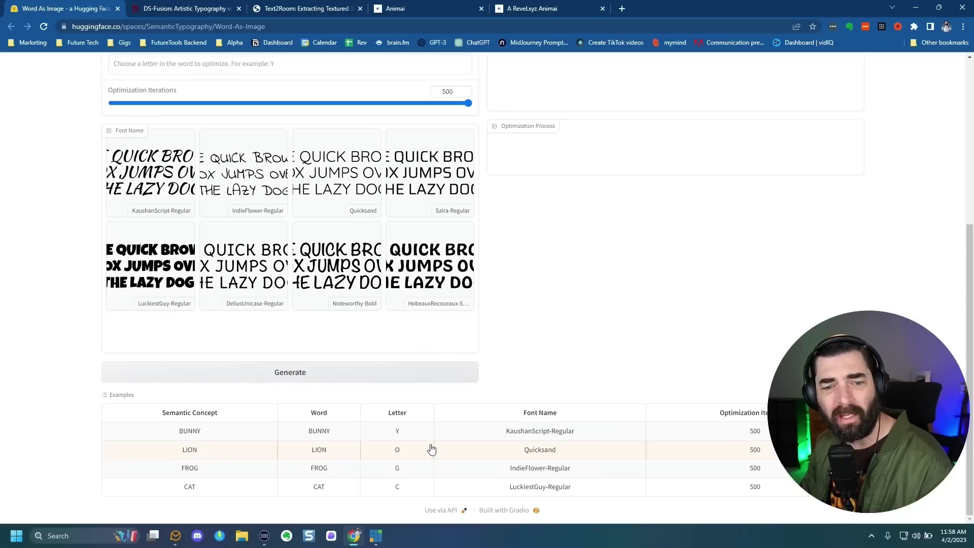
left_click(307, 439)
scroll(624, 137, "down", 1)
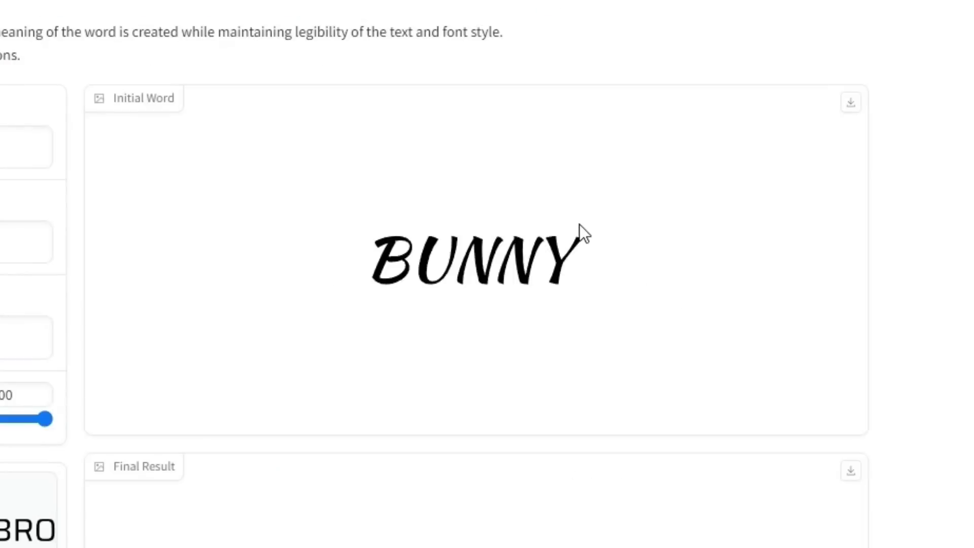
scroll(579, 225, "down", 5)
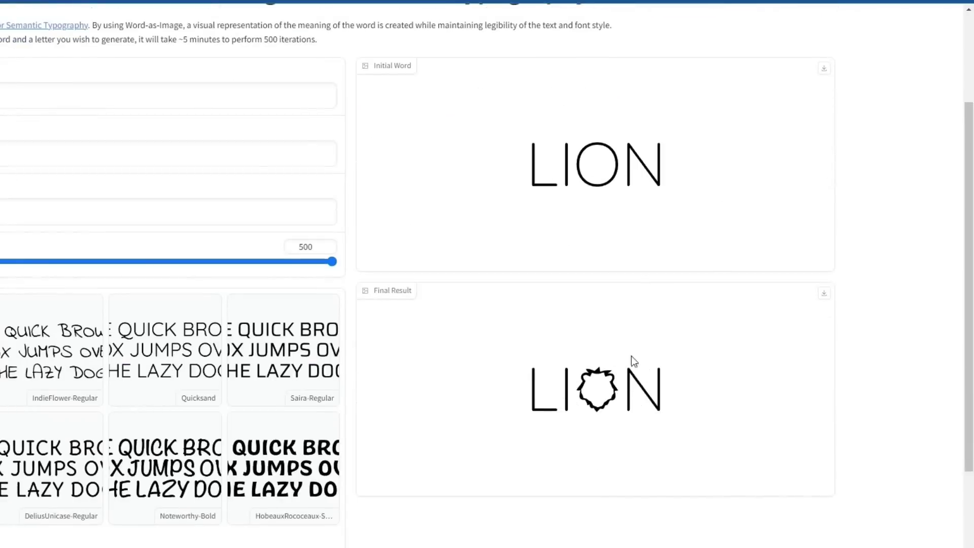
Browse the LION and FROG results, then load the CAT example (letter C, 500 iterations).
scroll(401, 449, "down", 3)
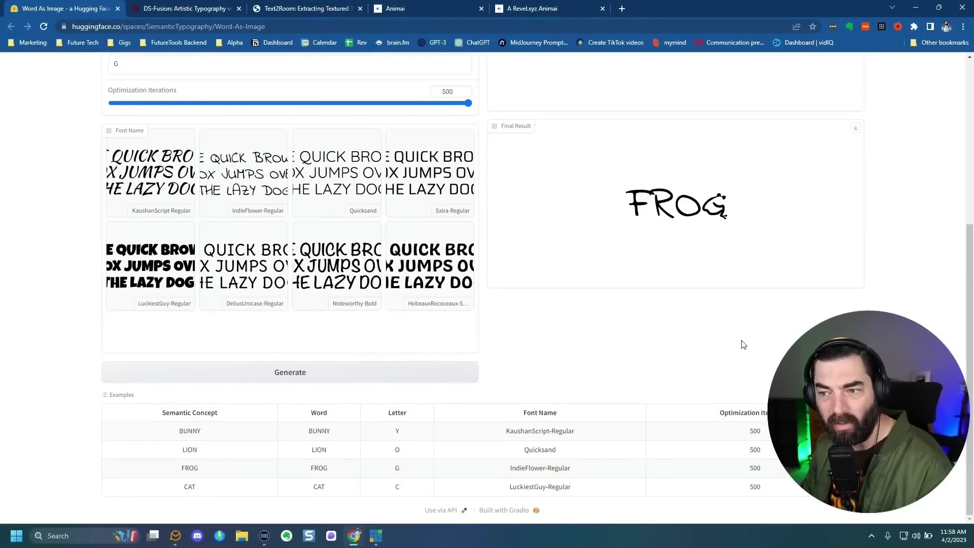
scroll(730, 306, "up", 1)
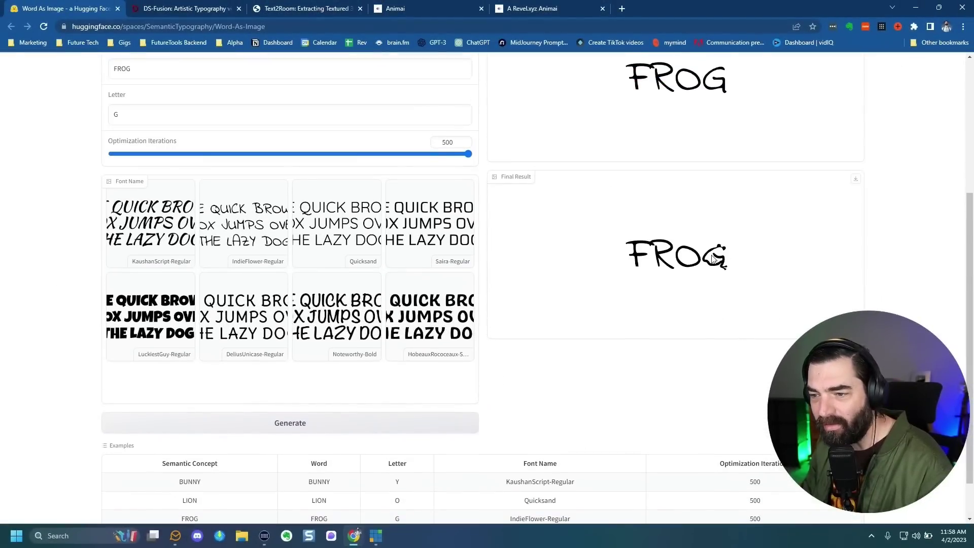
scroll(664, 337, "down", 1)
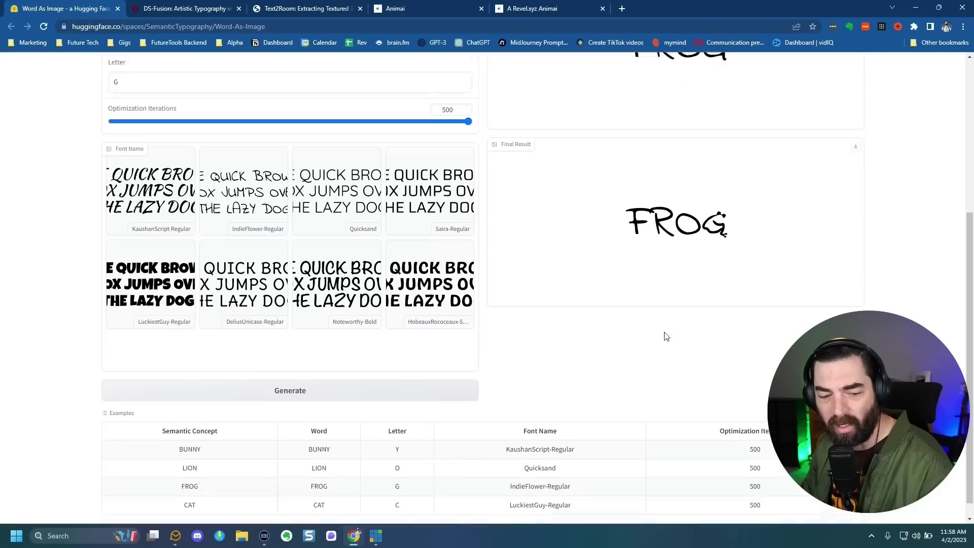
left_click(237, 487)
scroll(758, 348, "up", 2)
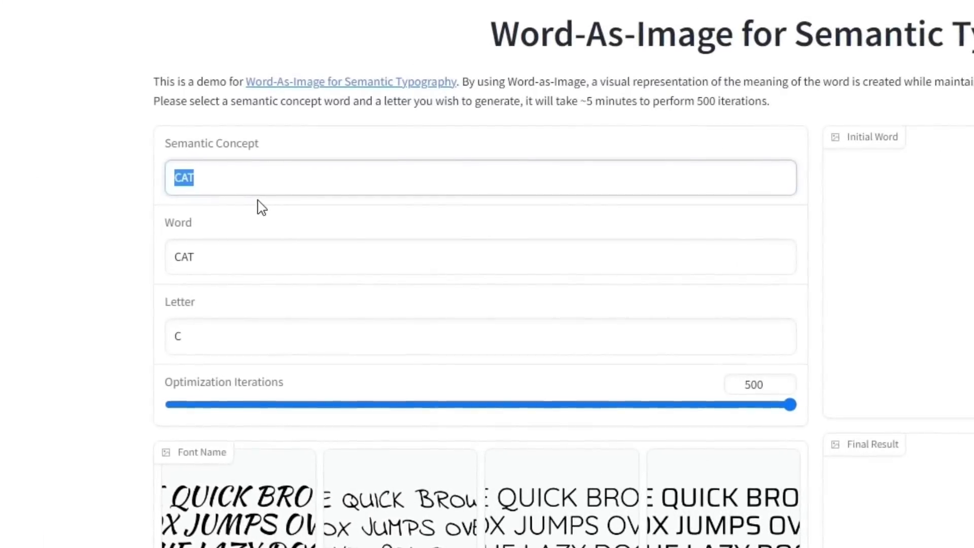
Set Semantic Concept to WOLF, Word to WOLFE and Letter to O.
type("WOLF")
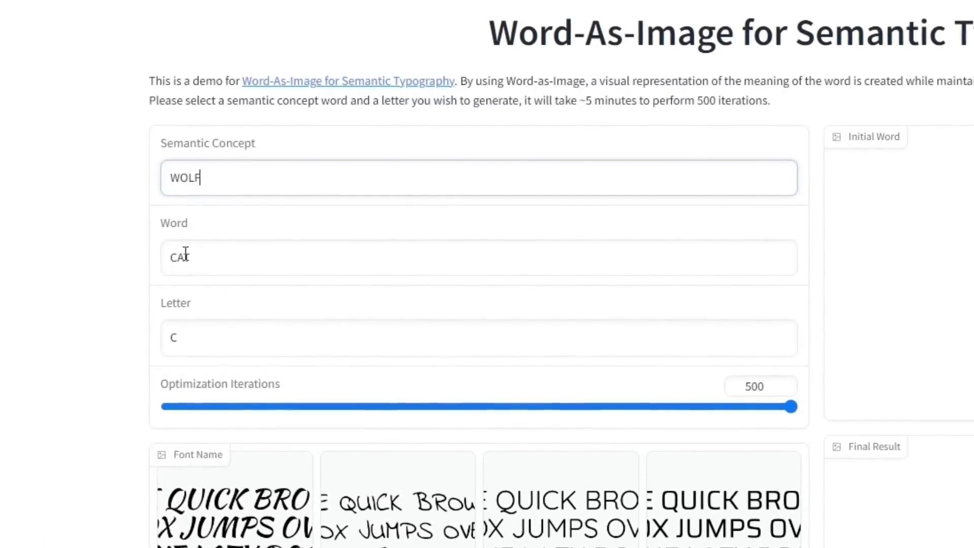
double_click(185, 256)
type("WOLFE")
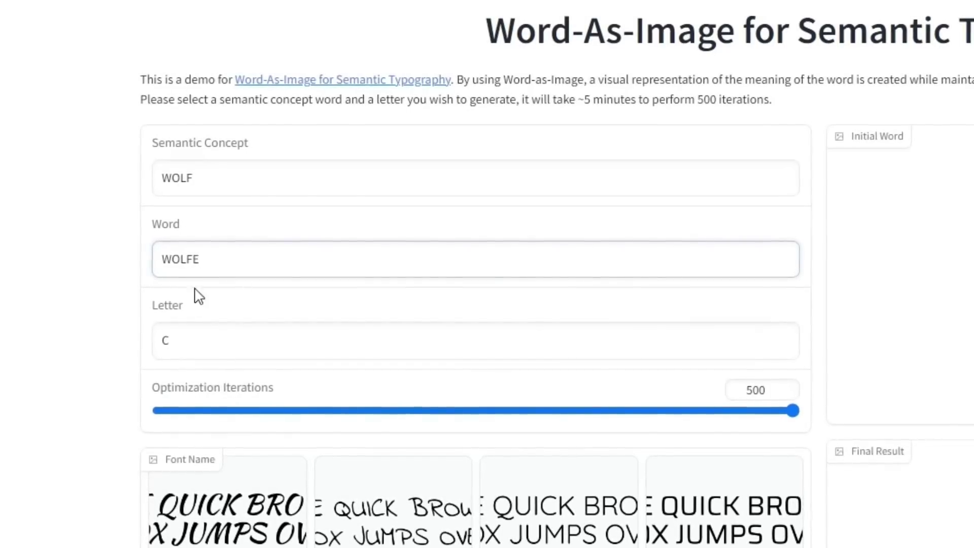
double_click(191, 343)
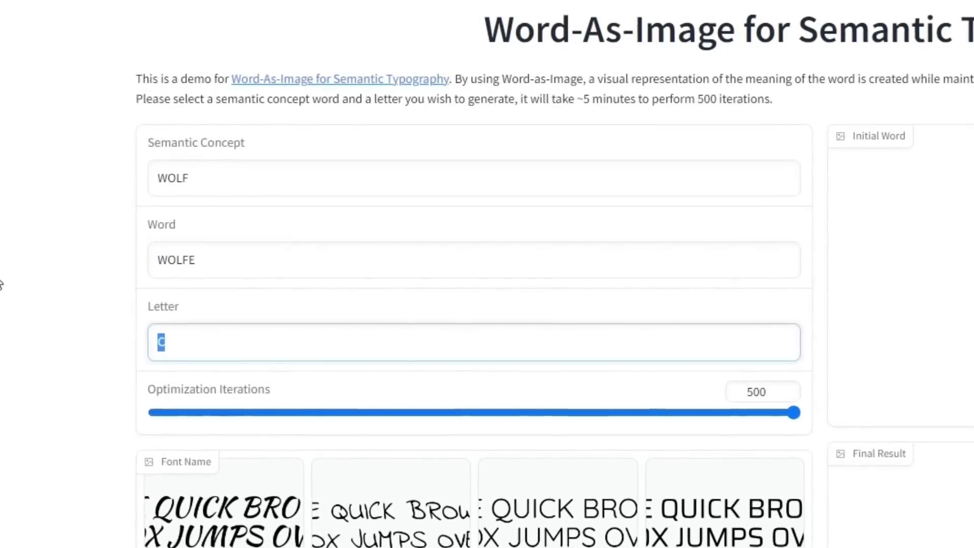
type("O")
Compare the font previews and choose DeliusUnicase-Regular as the font.
scroll(644, 337, "down", 5)
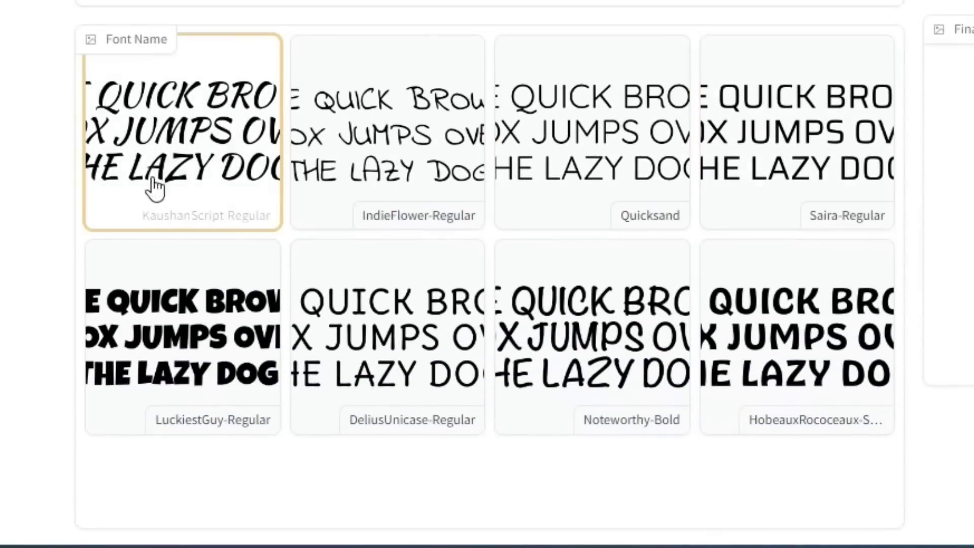
left_click(201, 183)
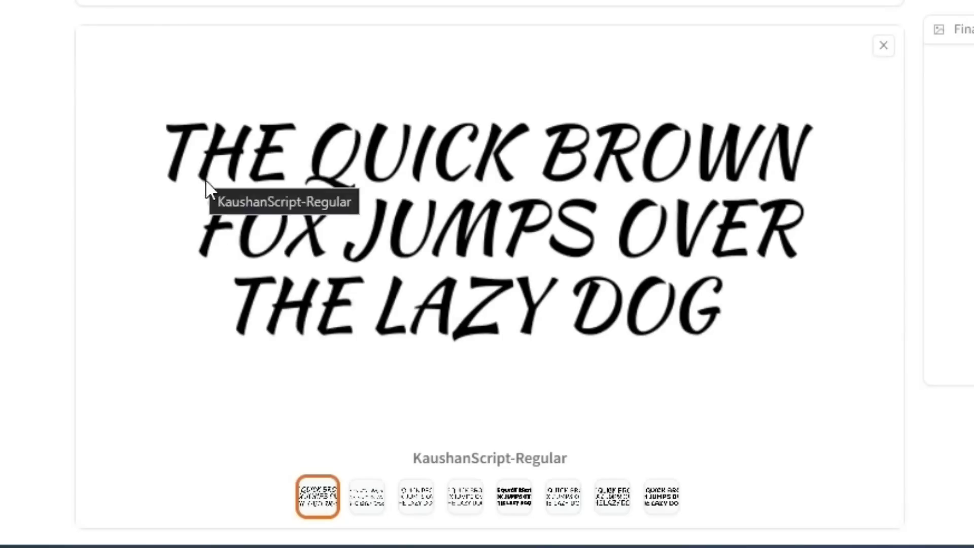
left_click(365, 498)
left_click(415, 497)
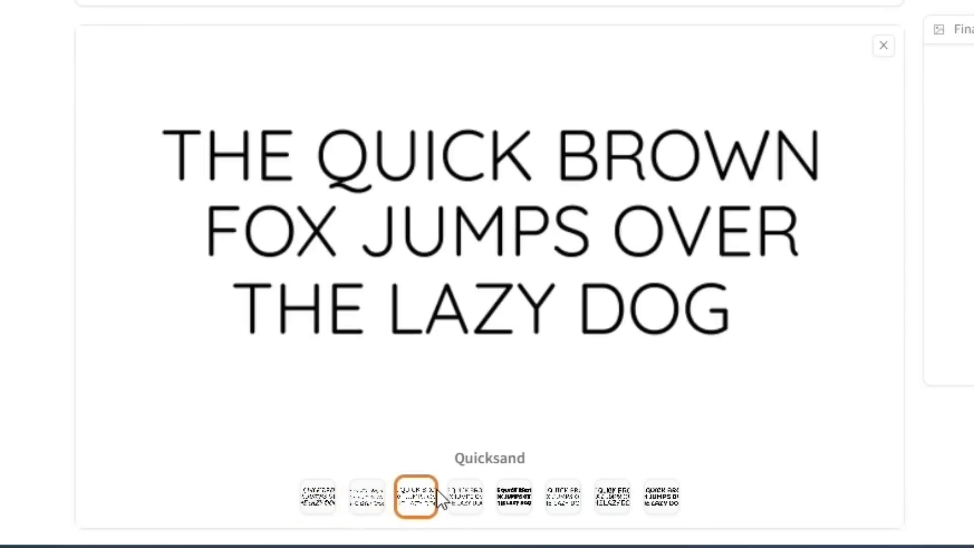
left_click(466, 502)
left_click(513, 499)
left_click(563, 499)
left_click(514, 499)
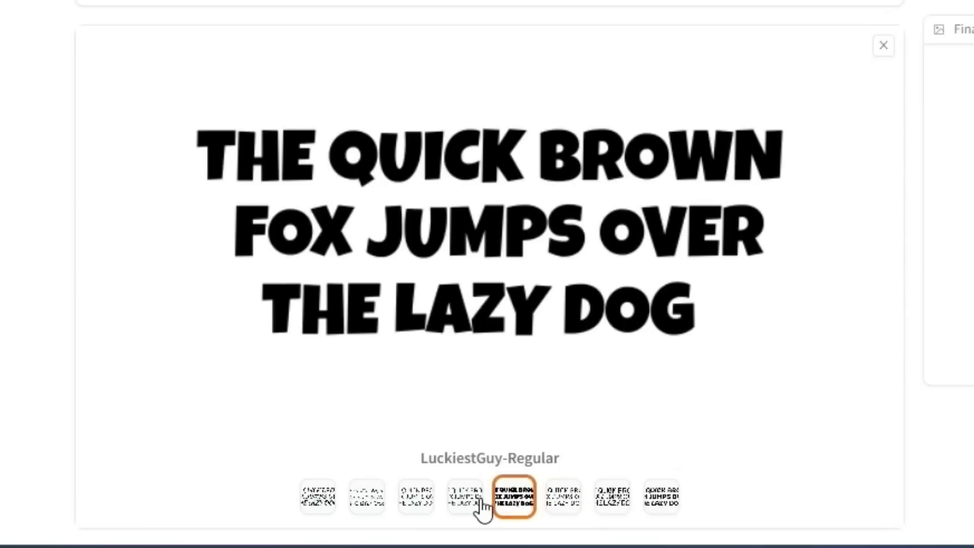
left_click(477, 501)
left_click(514, 502)
left_click(555, 502)
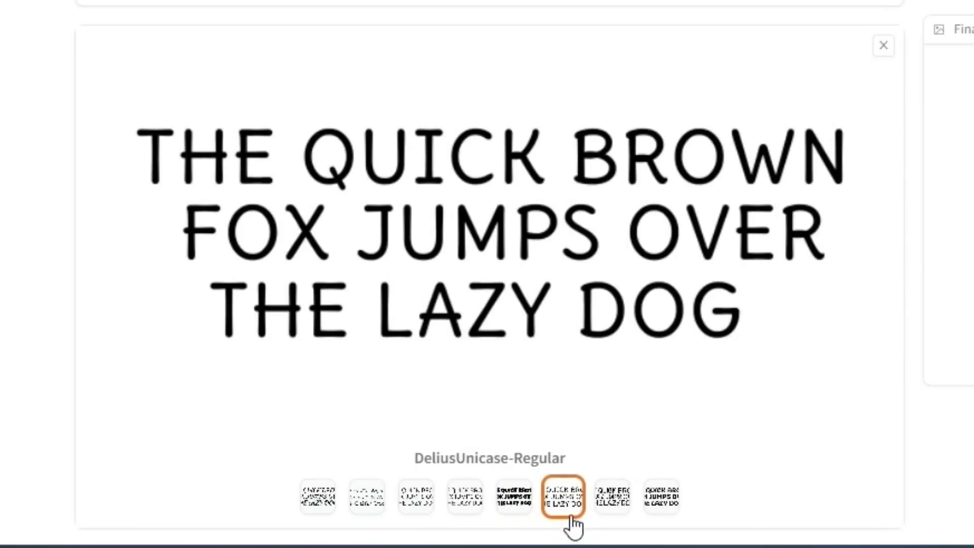
scroll(503, 468, "down", 5)
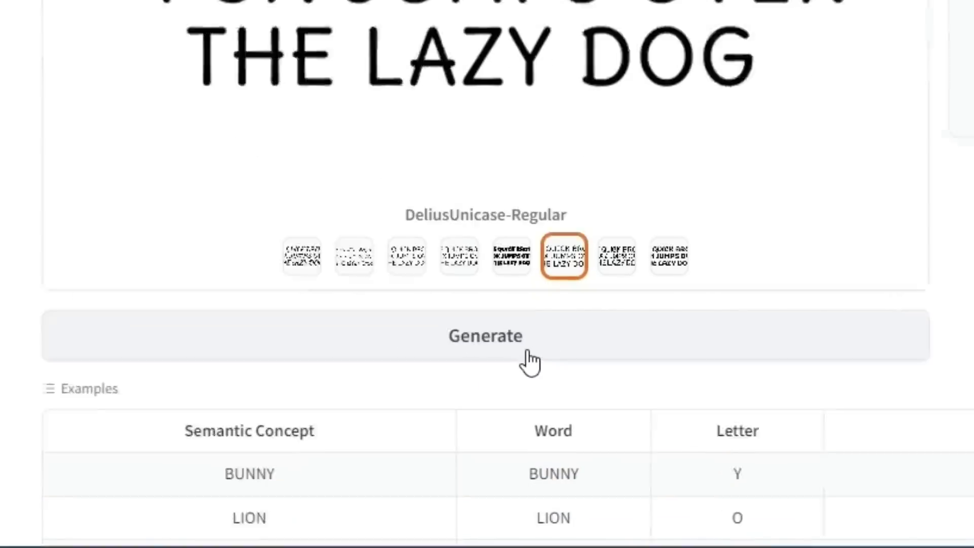
Generate the WOLFE word-as-image and wait while the job sits in the queue.
left_click(542, 374)
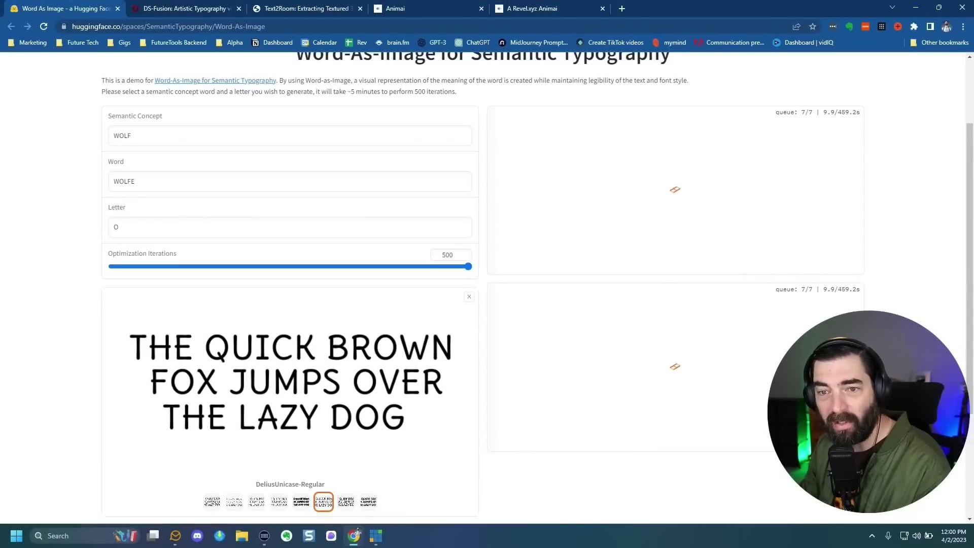
scroll(487, 284, "up", 2)
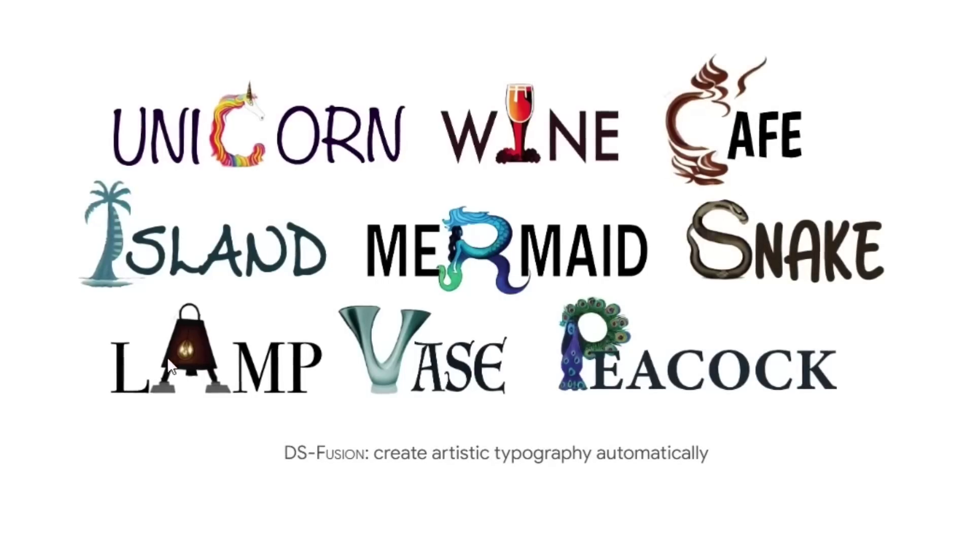
Step the DS-Fusion single-letter carousel through DRAGON, SOCKS and CAT, UNICORN and beyond.
scroll(676, 365, "down", 12)
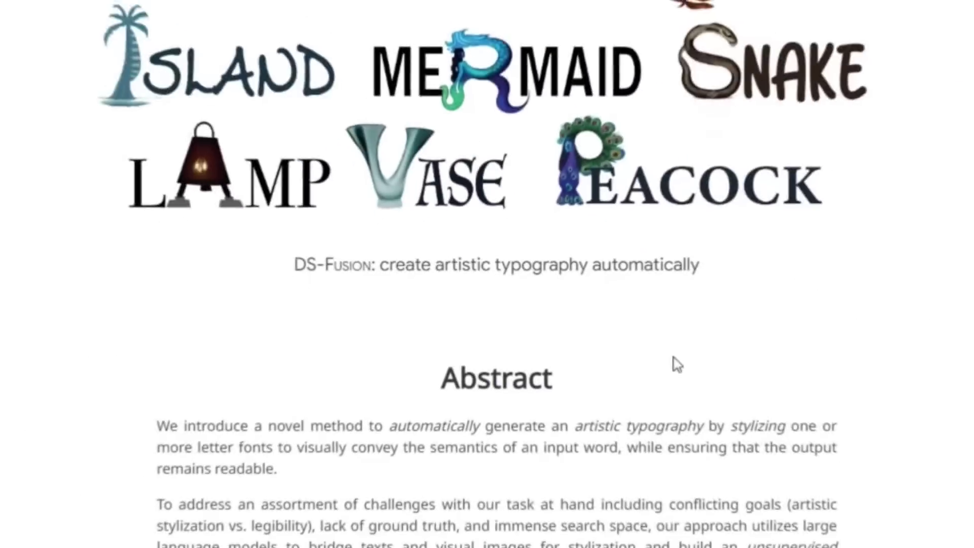
scroll(669, 335, "down", 5)
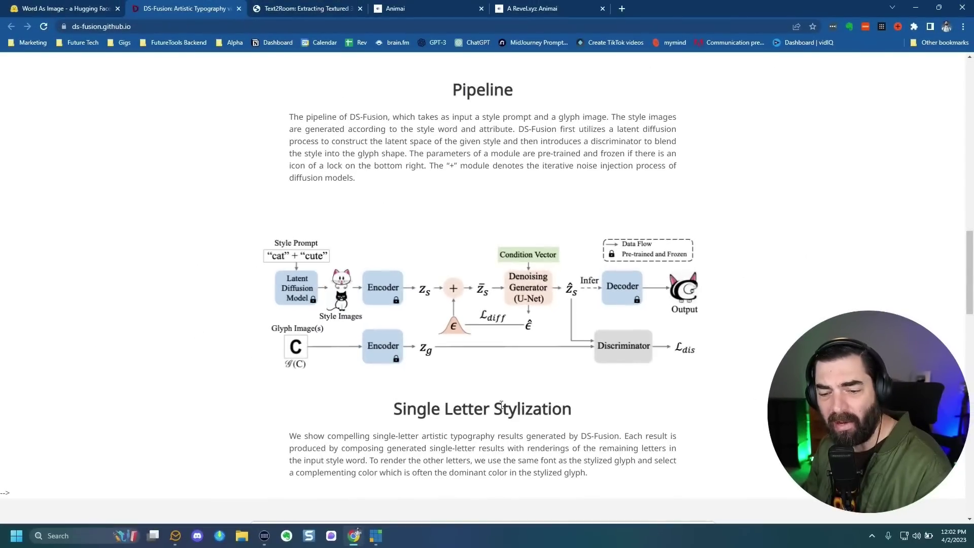
scroll(708, 330, "down", 7)
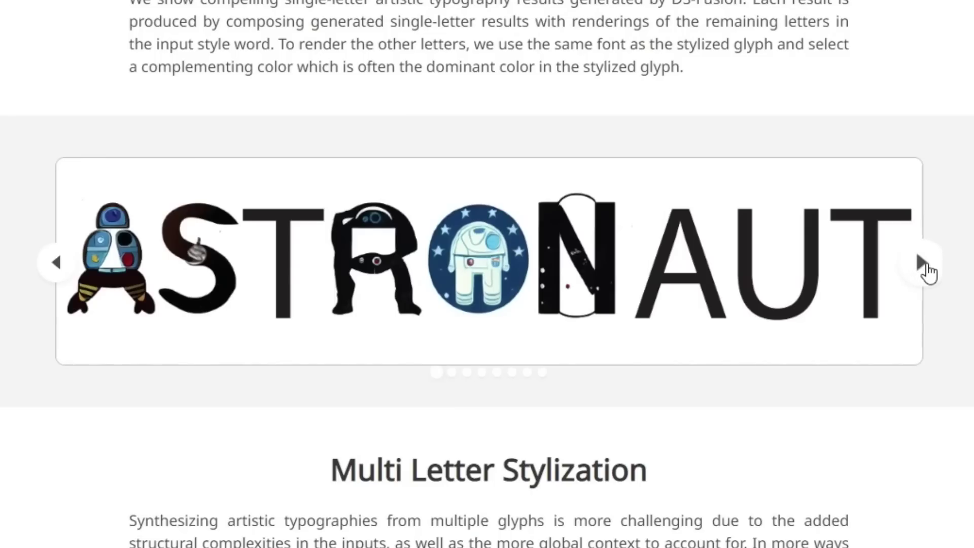
left_click(922, 263)
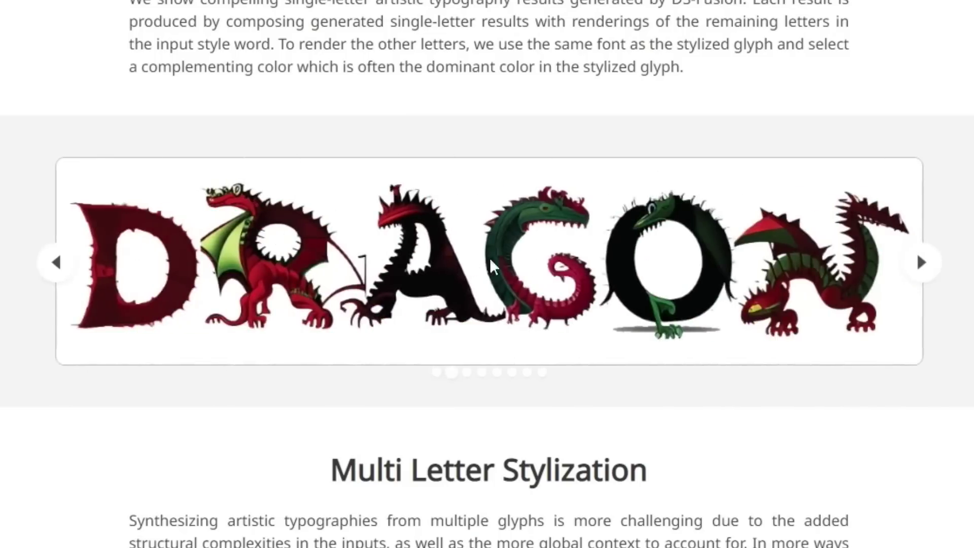
left_click(921, 263)
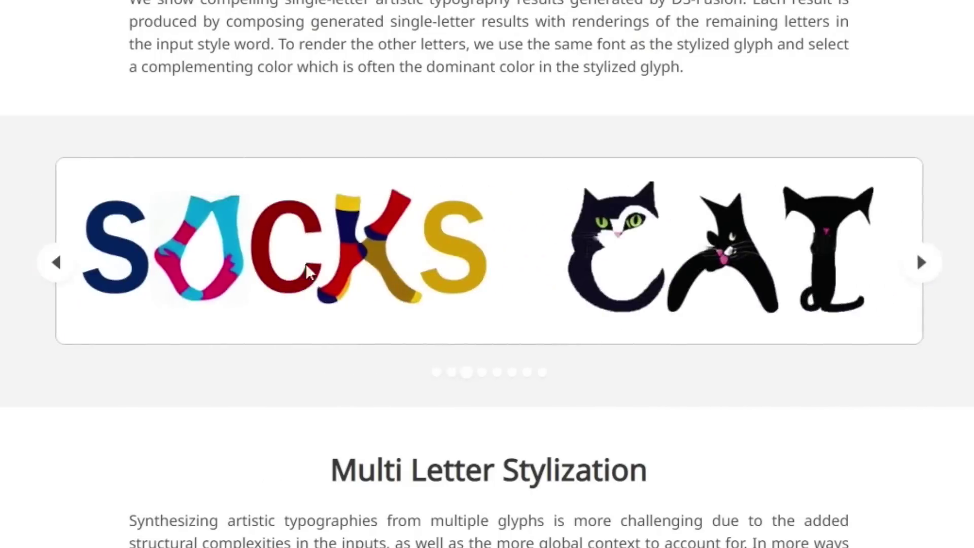
left_click(931, 268)
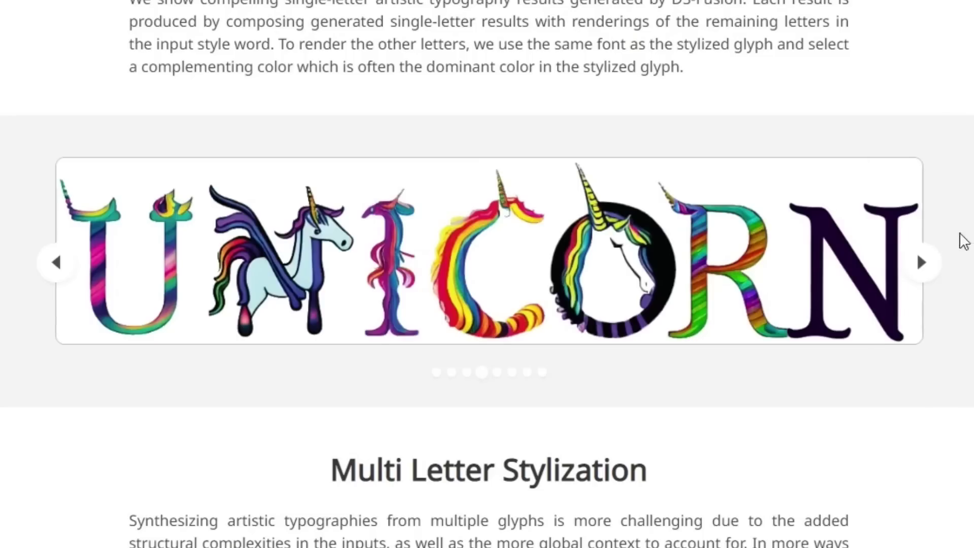
left_click(930, 280)
Check the Word-As-Image run's progress, then return to DS-Fusion's multi-letter examples.
scroll(584, 279, "down", 5)
left_click_drag(321, 216, 791, 231)
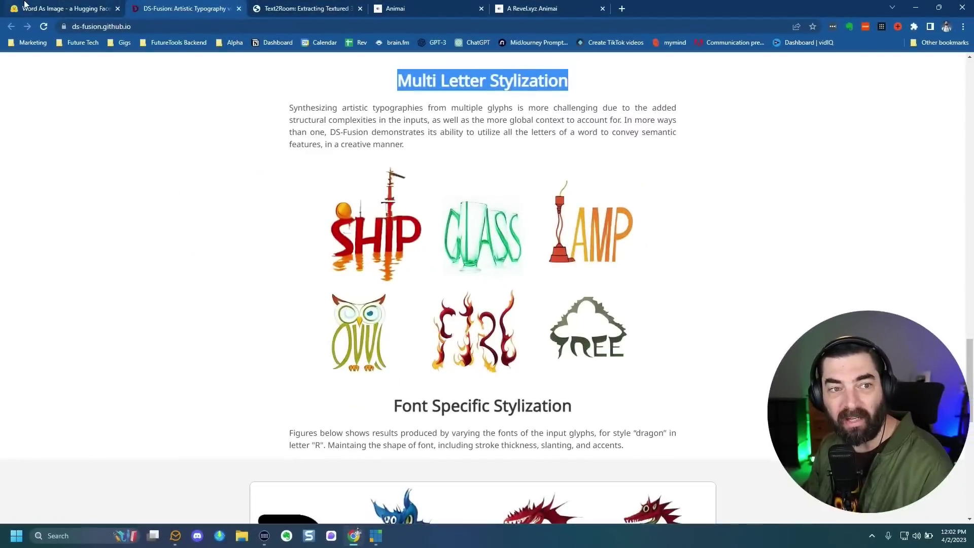
left_click(25, 5)
scroll(413, 463, "down", 5)
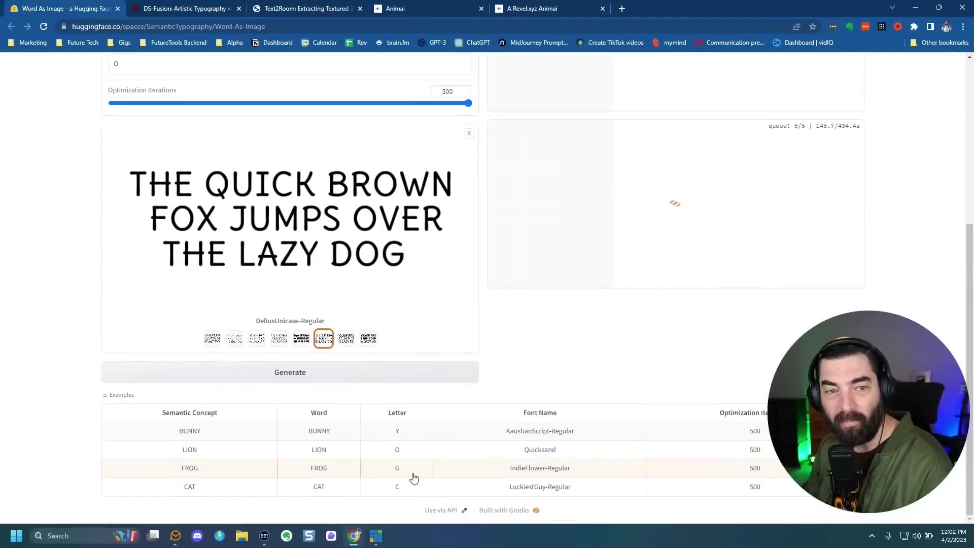
scroll(413, 475, "up", 6)
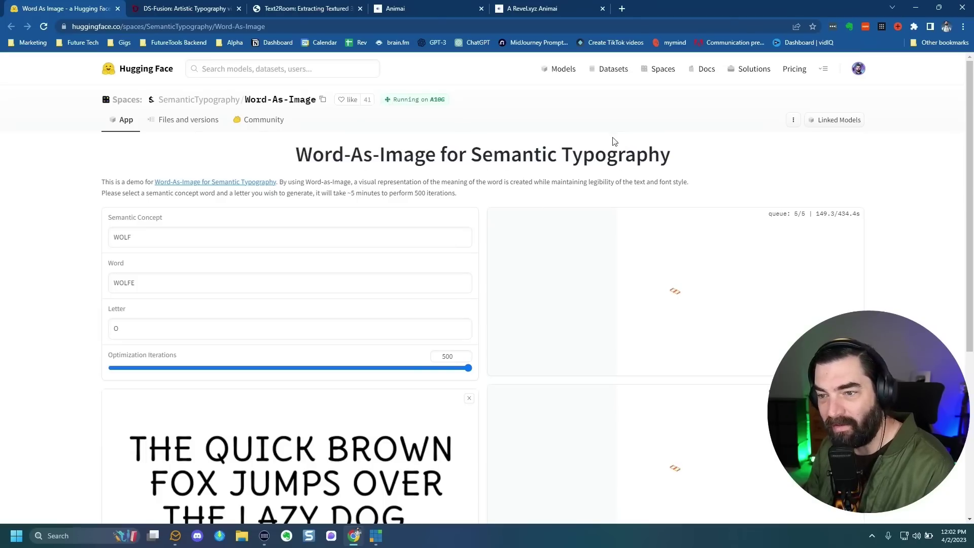
key("ctrl+Tab")
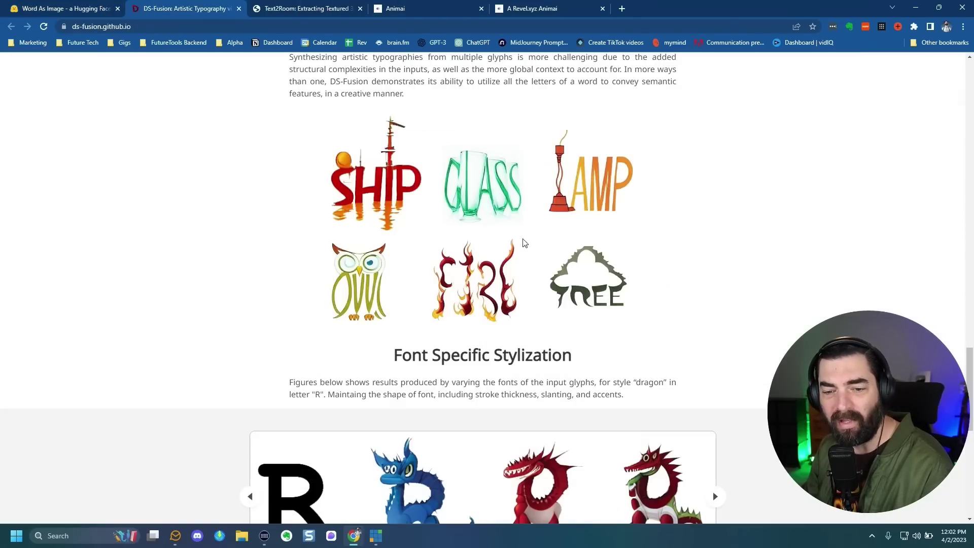
Watch the DS-Fusion demo video full screen through UMBRELLA and MERMAID, exiting at 0:48.
scroll(525, 243, "down", 9)
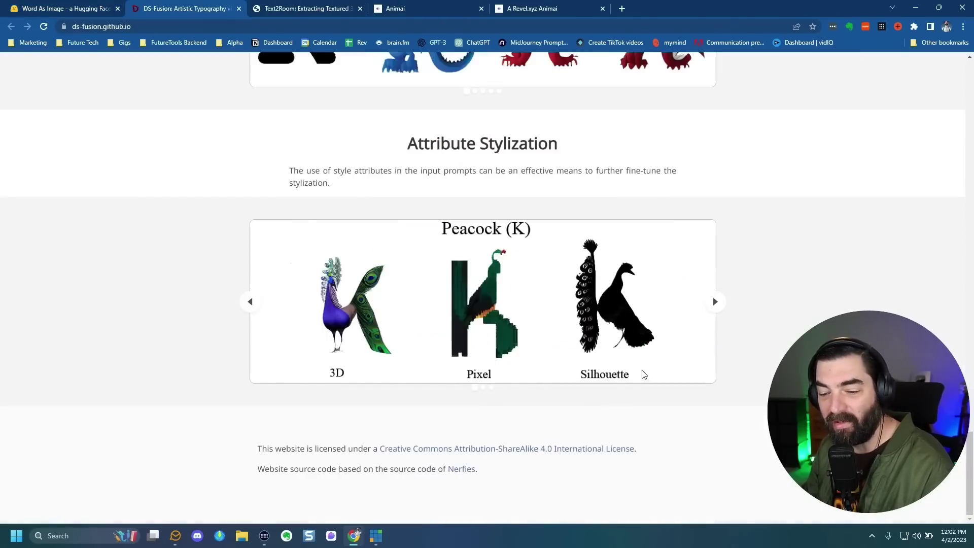
scroll(486, 286, "up", 18)
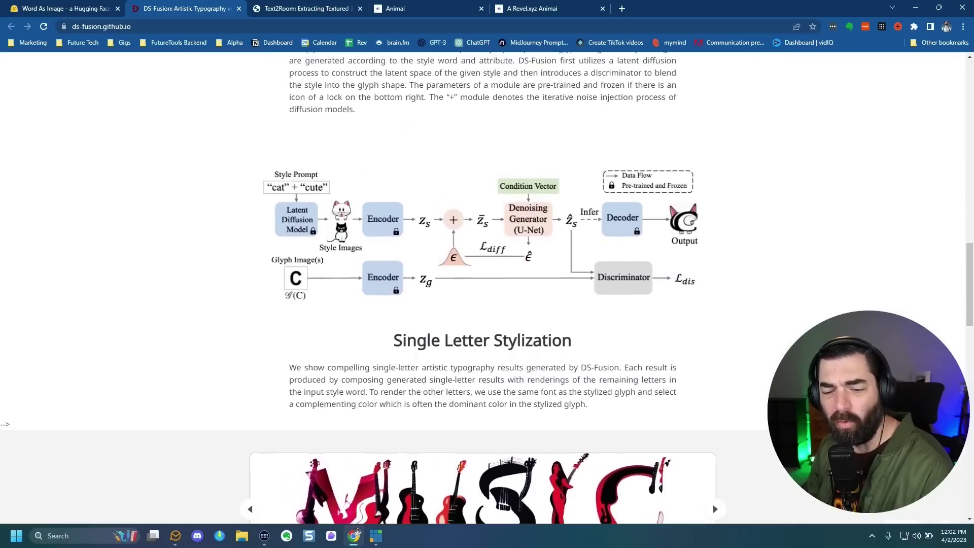
scroll(487, 286, "up", 9)
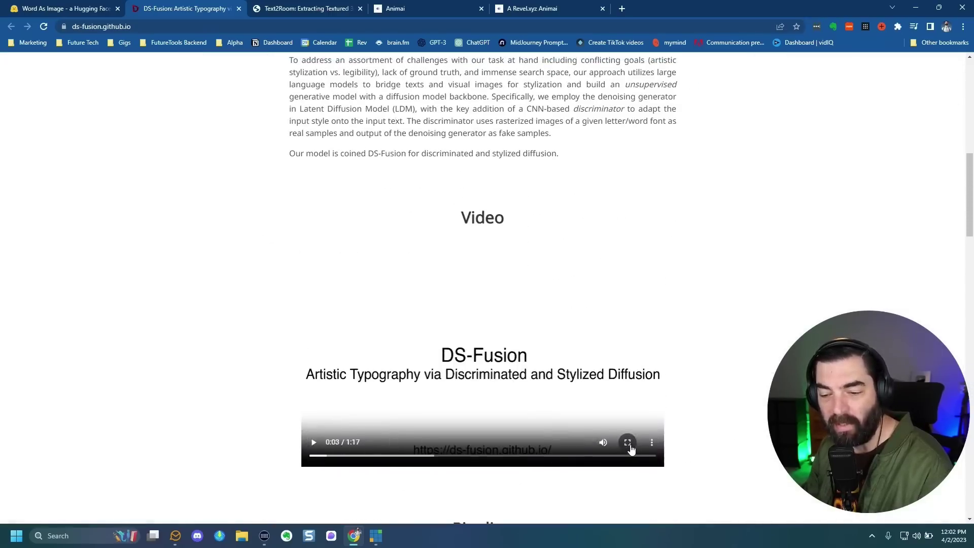
left_click(627, 443)
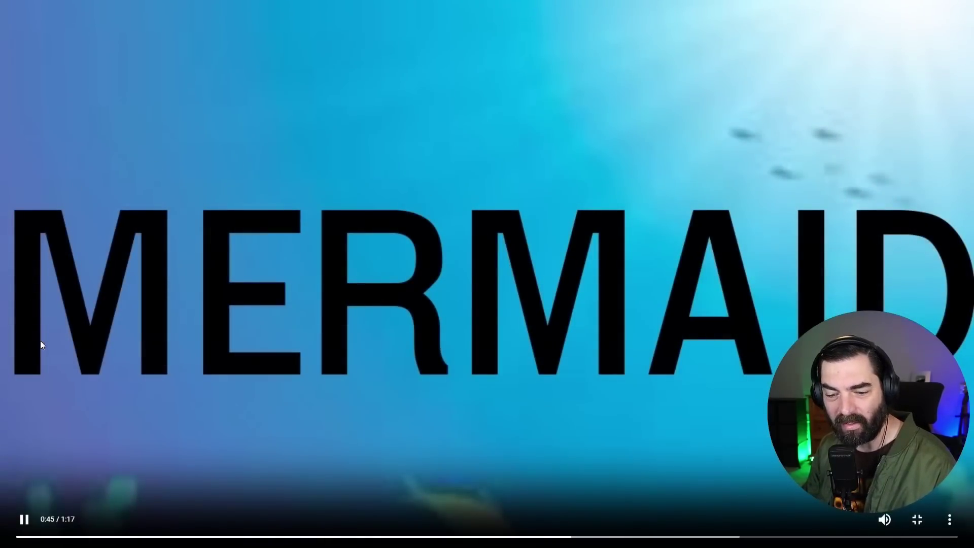
key("Escape")
Pause the embedded demo video at 0:48 on the mermaid-styled MERMAID.
left_click(558, 276)
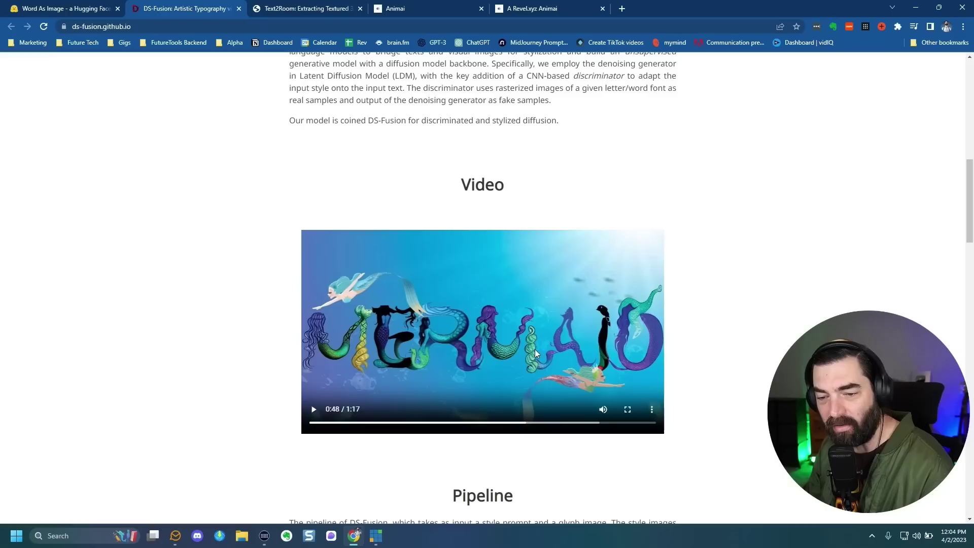
scroll(702, 383, "up", 2)
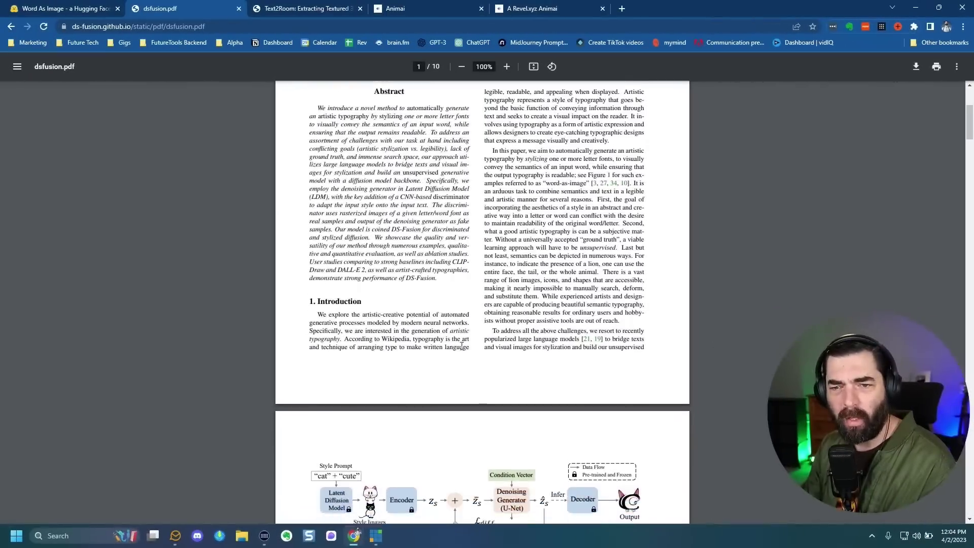
Skim the DS-Fusion paper PDF down to page 5.
scroll(517, 336, "up", 4)
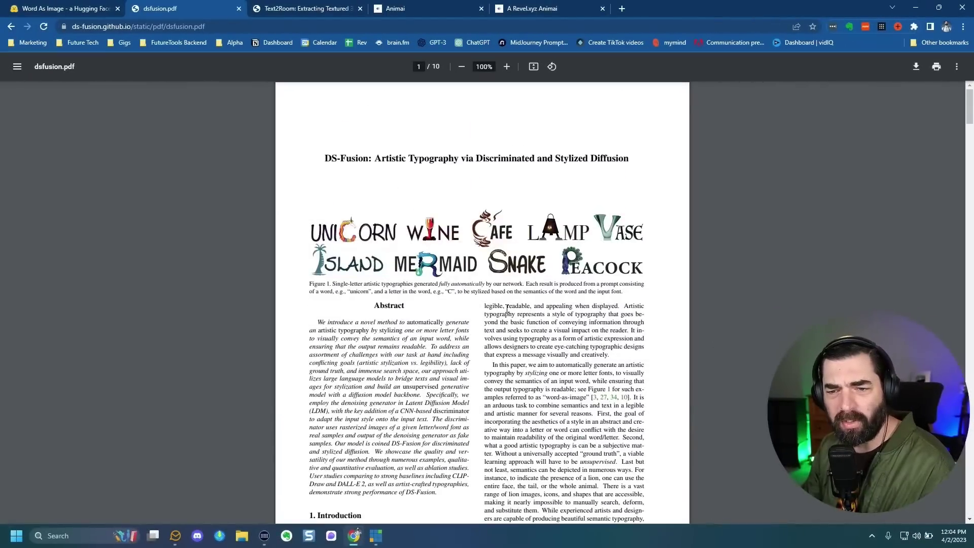
scroll(517, 336, "down", 5)
scroll(518, 336, "down", 13)
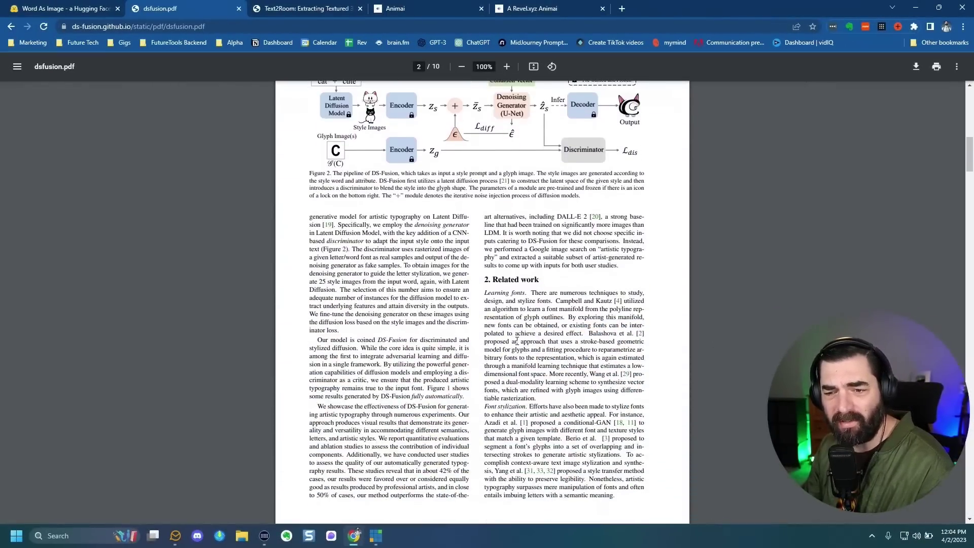
scroll(517, 342, "down", 14)
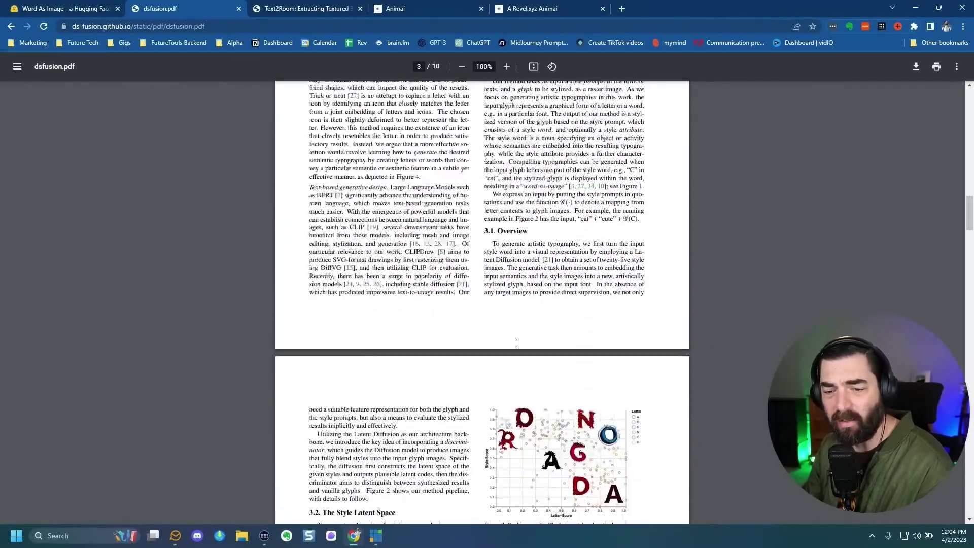
scroll(516, 346, "down", 15)
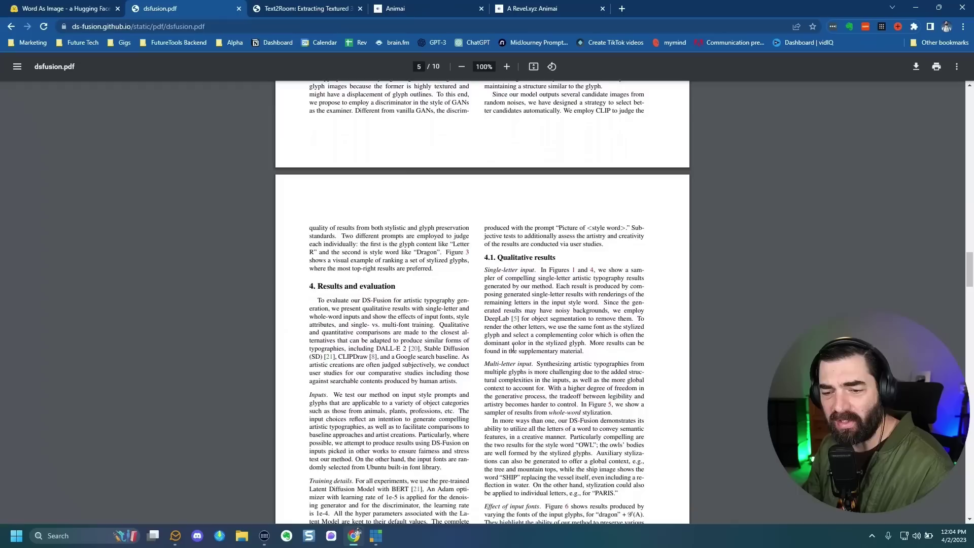
Go back to the DS-Fusion project page, then switch to the Text2Room tab.
key("alt+Left")
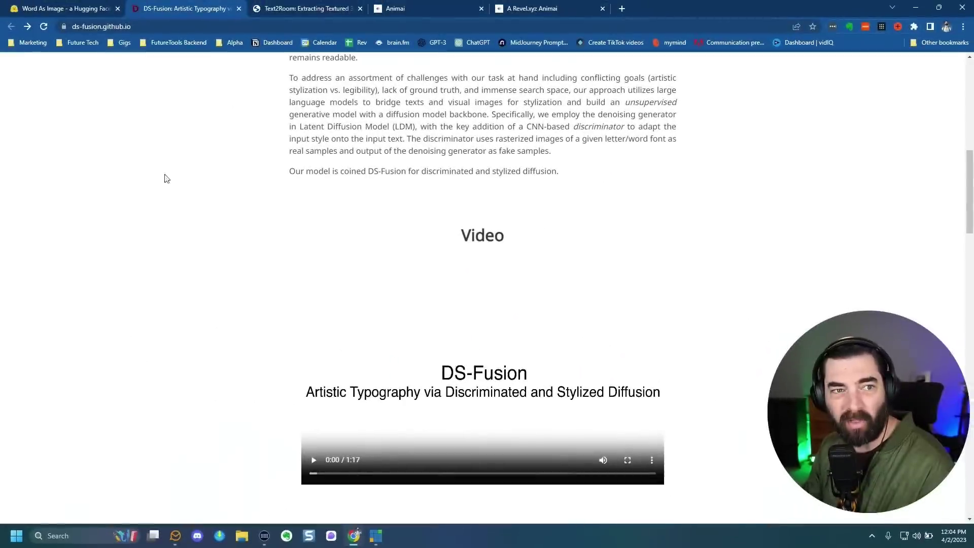
scroll(480, 431, "down", 12)
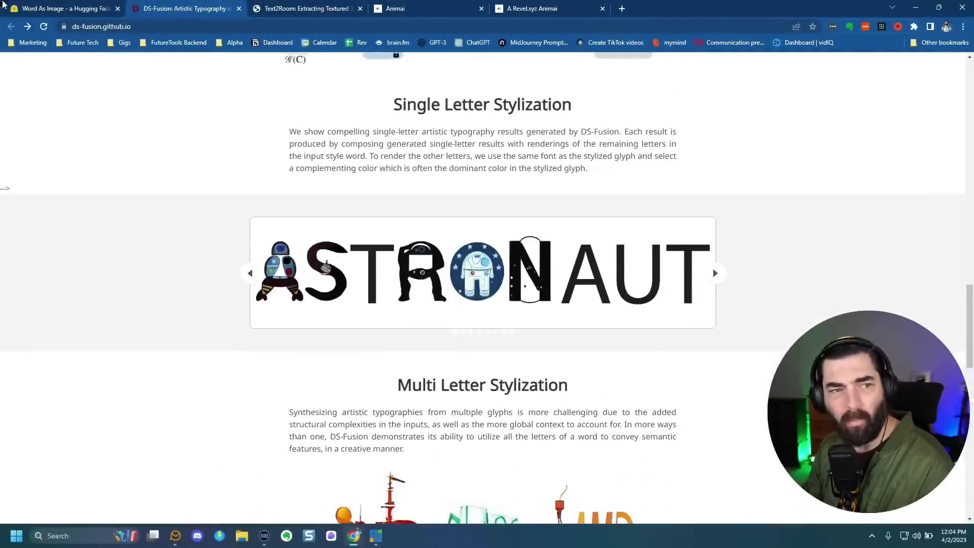
key("ctrl+shift+Tab")
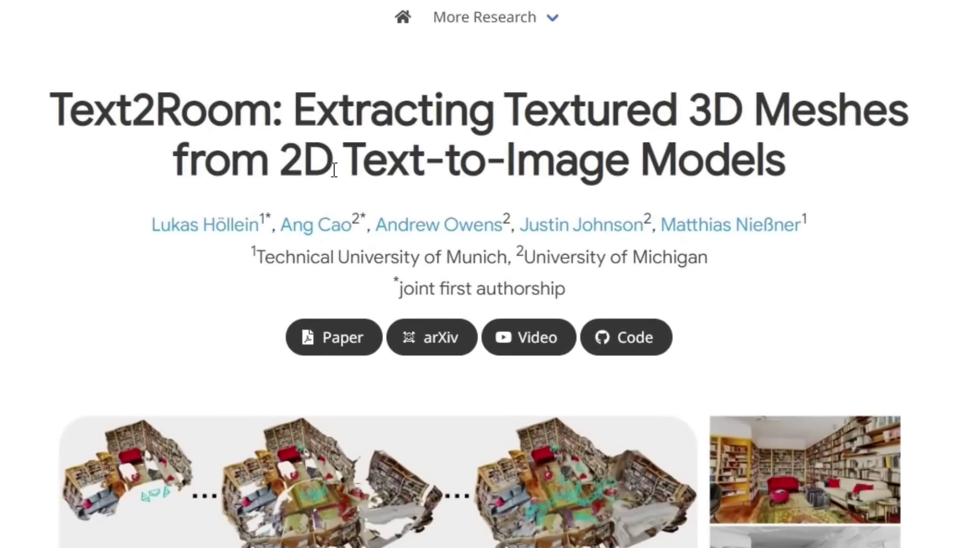
Scroll to the Text2Room results and advance the room carousel by one card.
scroll(840, 182, "down", 7)
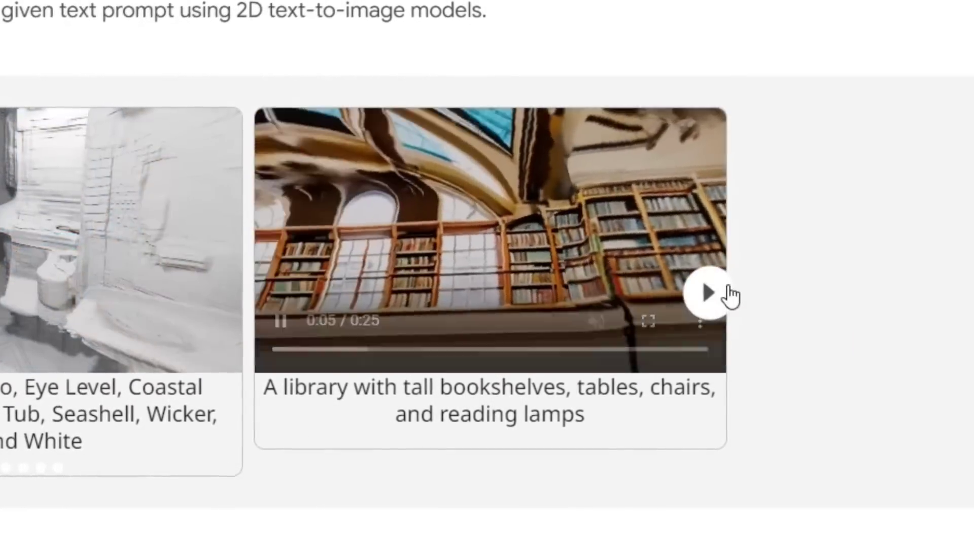
left_click(709, 293)
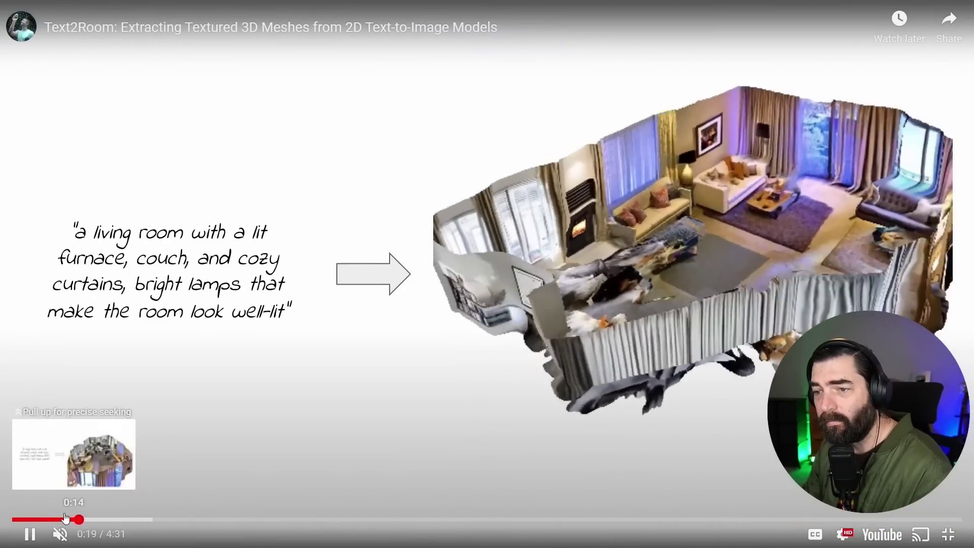
Skip the Text2Room video to the bathroom scene near 2:21, then the nursery near 3:09.
left_click(507, 522)
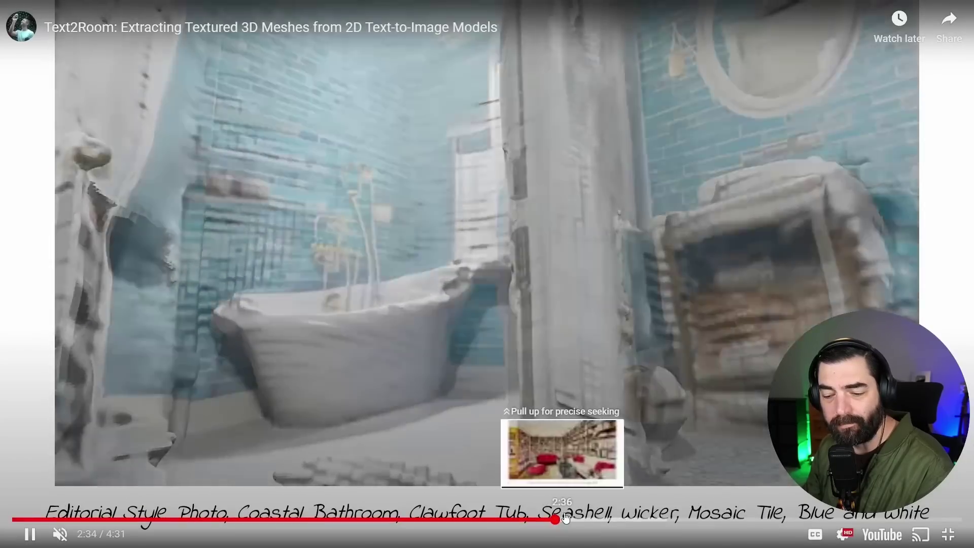
left_click_drag(566, 517, 678, 515)
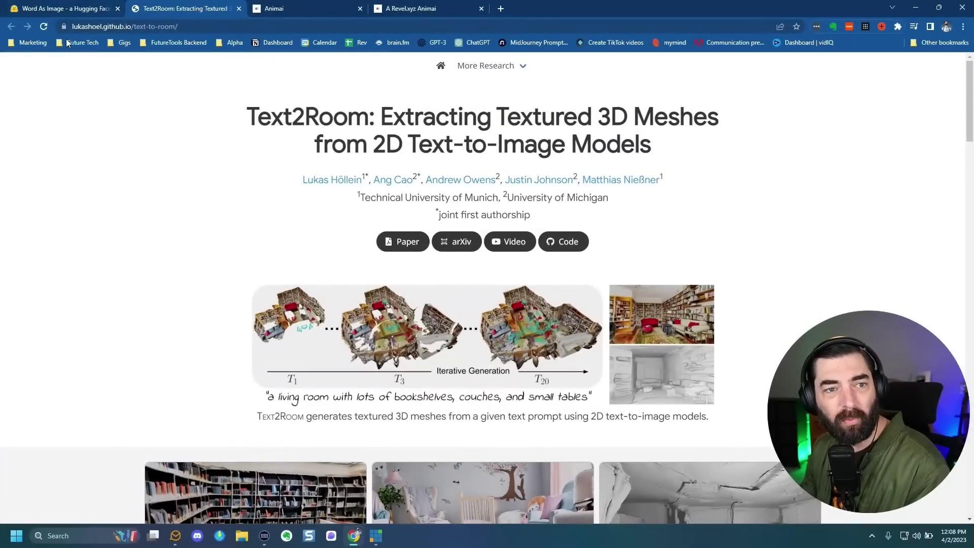
Select the Text2Room page address and scroll down to the Interactive 3D Mesh Viewer.
left_click_drag(84, 25, 179, 26)
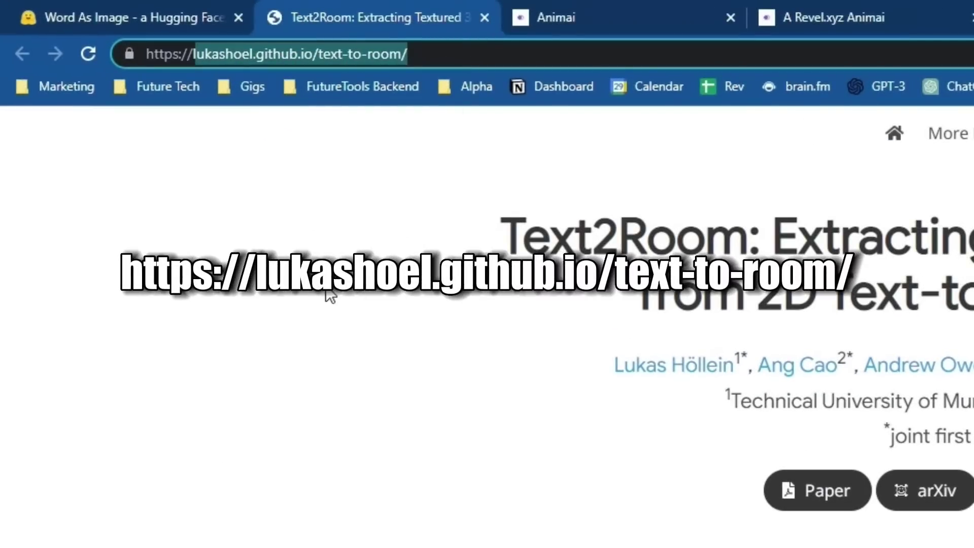
scroll(425, 218, "down", 10)
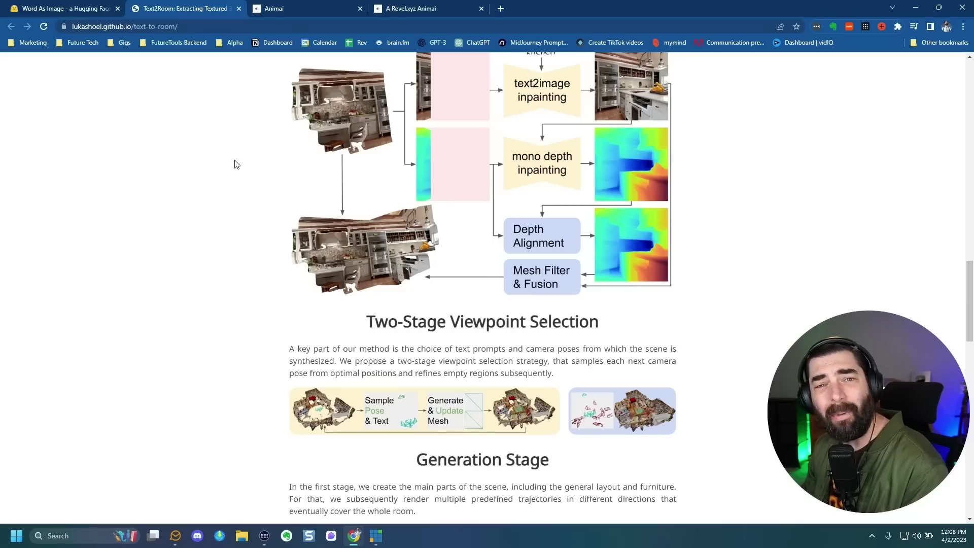
scroll(242, 200, "down", 13)
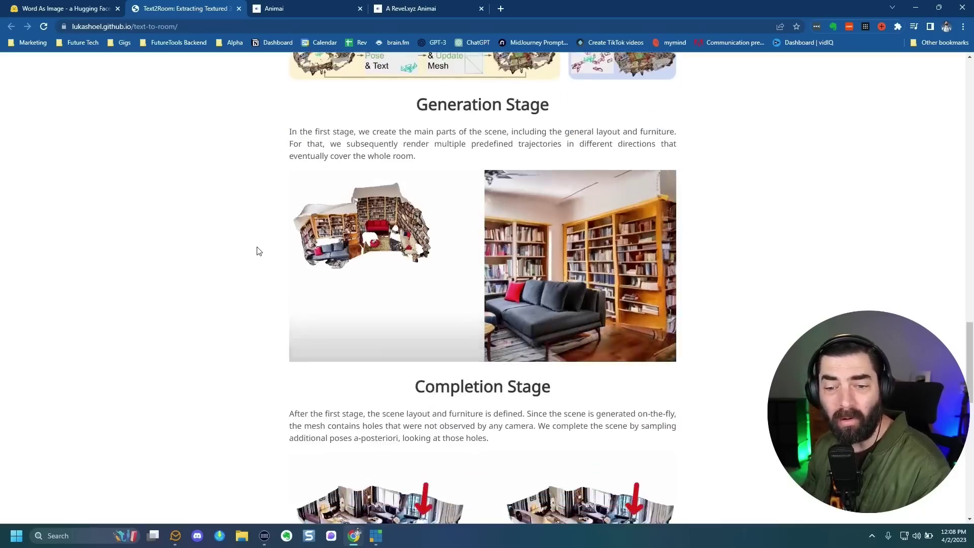
scroll(257, 243, "down", 6)
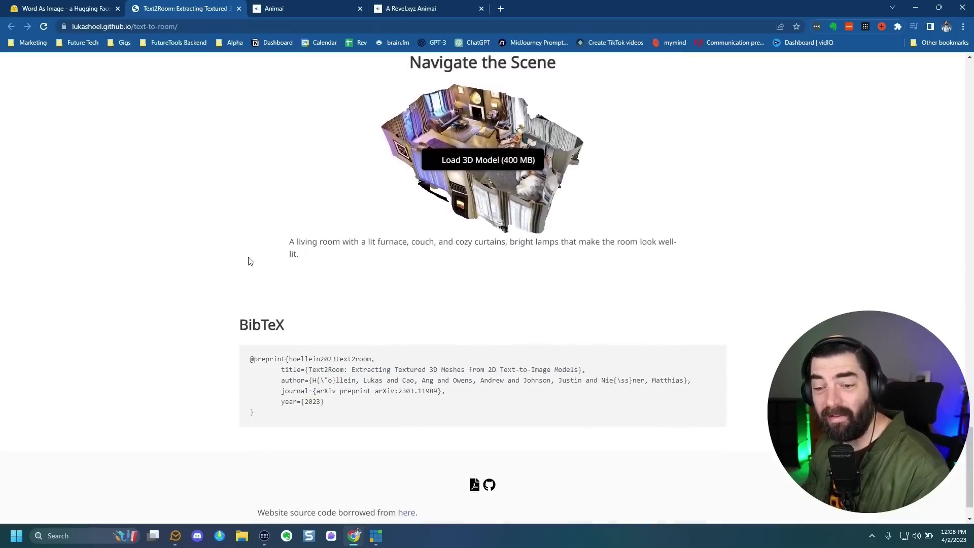
scroll(746, 317, "up", 2)
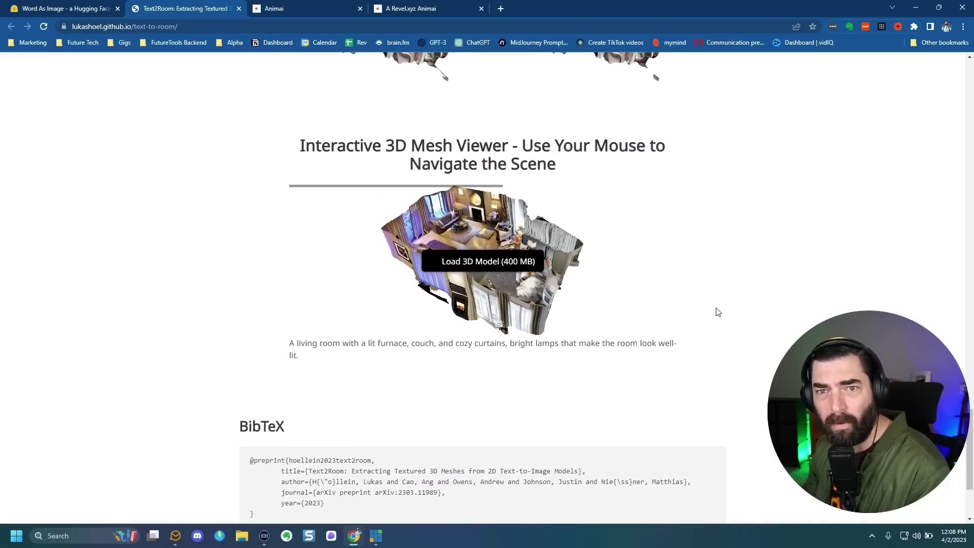
Orbit the living-room mesh to top-down, side and curtained-wall views, zooming in and out.
left_click_drag(659, 312, 486, 315)
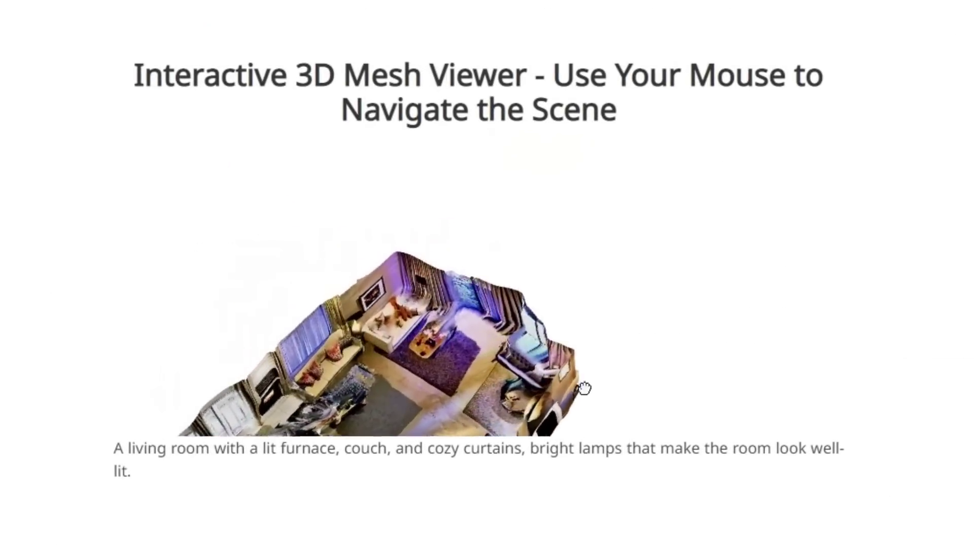
left_click_drag(484, 396, 554, 386)
left_click_drag(600, 402, 491, 393)
scroll(498, 398, "up", 5)
scroll(519, 409, "down", 5)
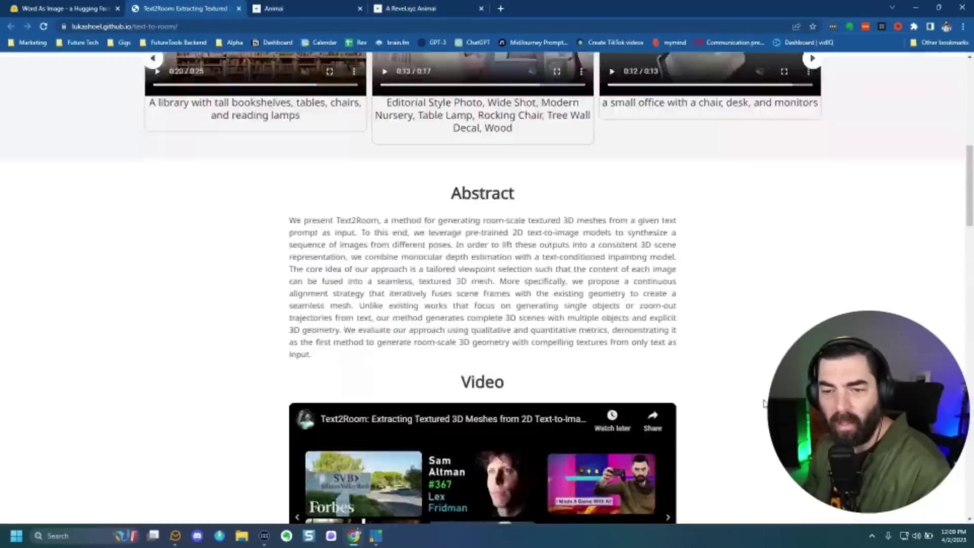
scroll(764, 403, "up", 10)
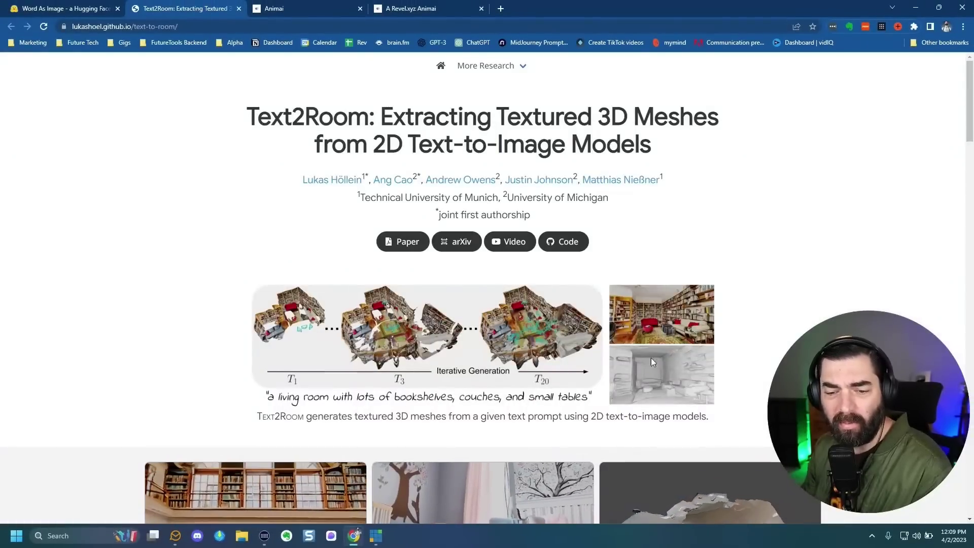
scroll(764, 403, "down", 2)
scroll(765, 403, "down", 3)
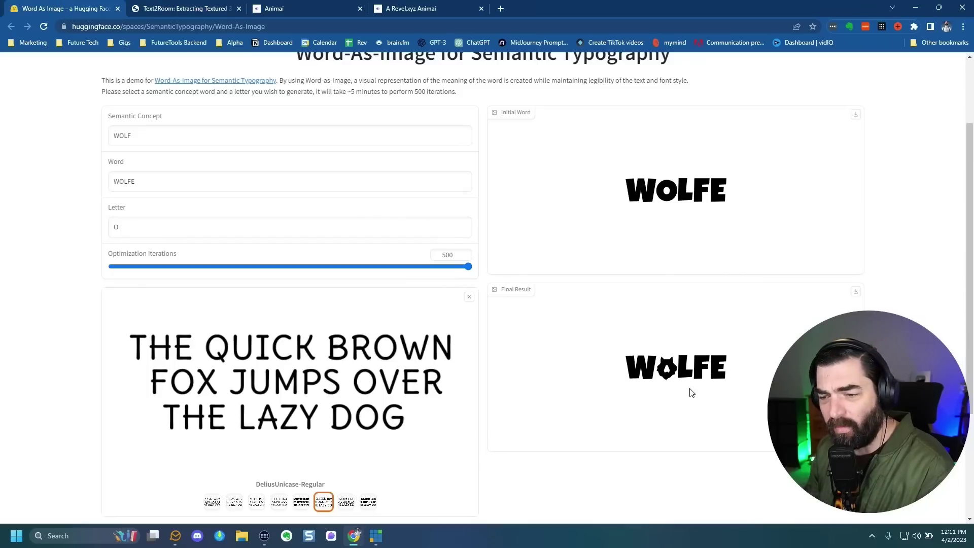
Open the WOLFE final result image in its own tab and compare it with the demo page.
scroll(731, 390, "down", 1)
right_click(680, 322)
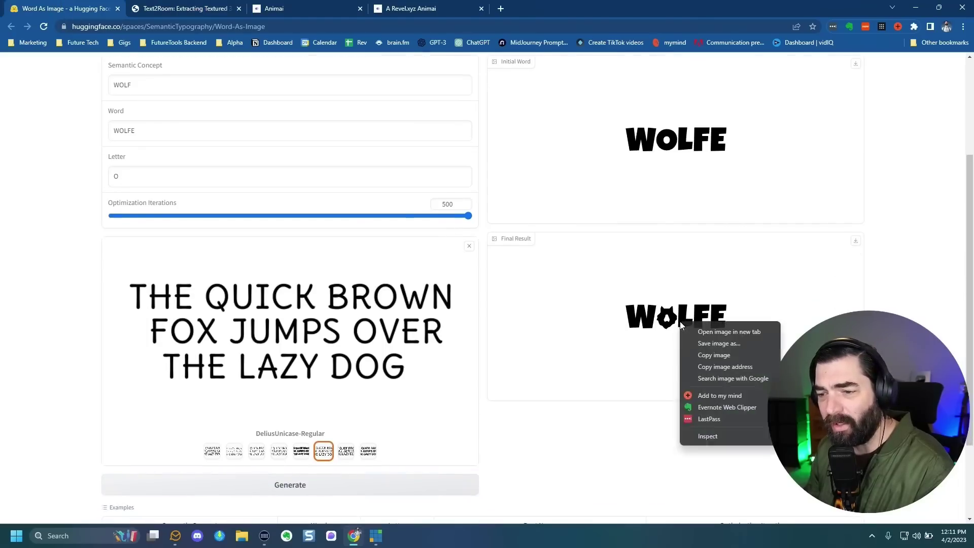
left_click(696, 333)
left_click(70, 6)
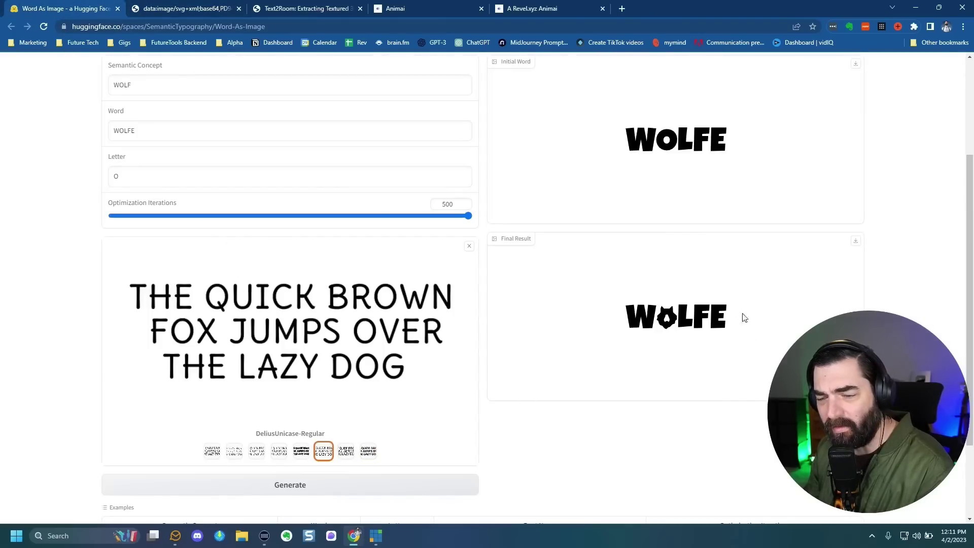
left_click(186, 8)
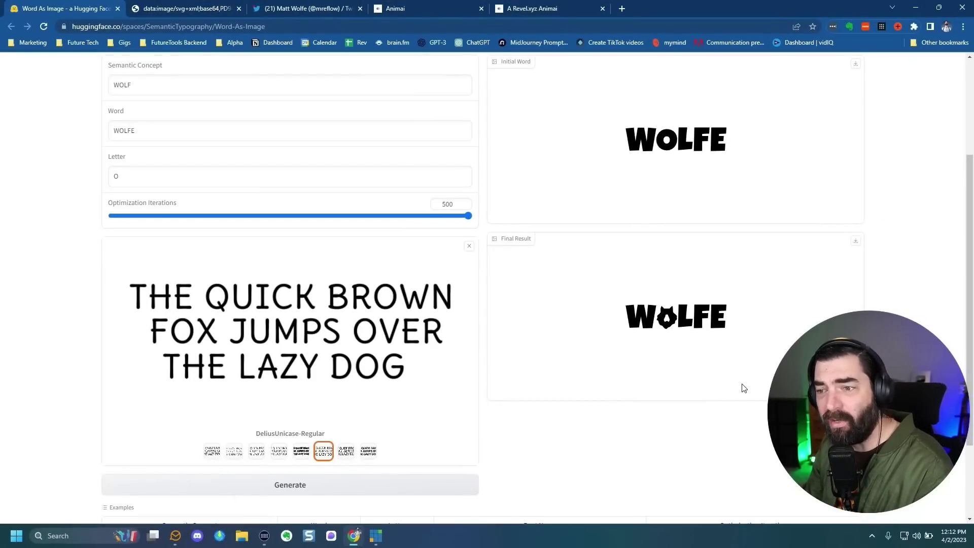
scroll(743, 388, "up", 2)
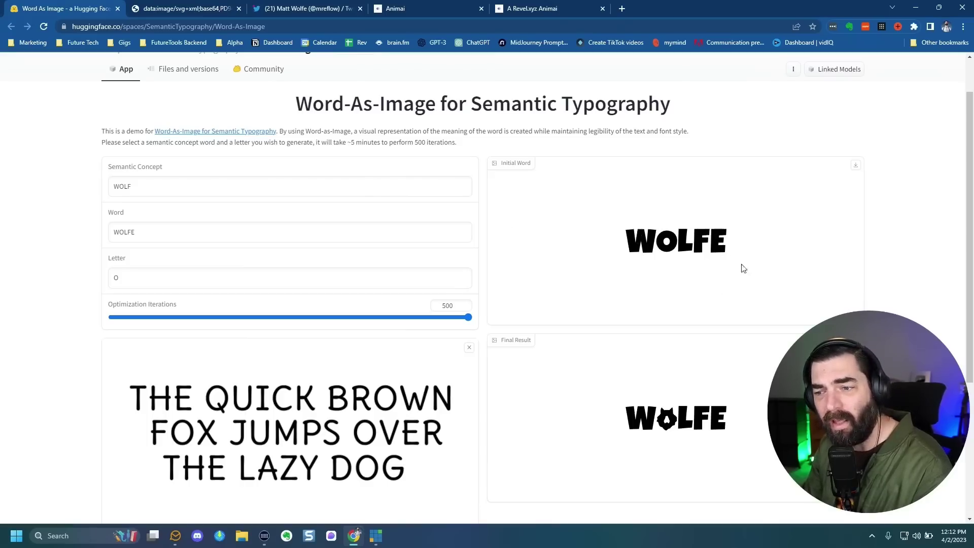
Close the Word-As-Image demo tab and the WOLFE tweet tab, leaving the Animai page.
left_click(117, 9)
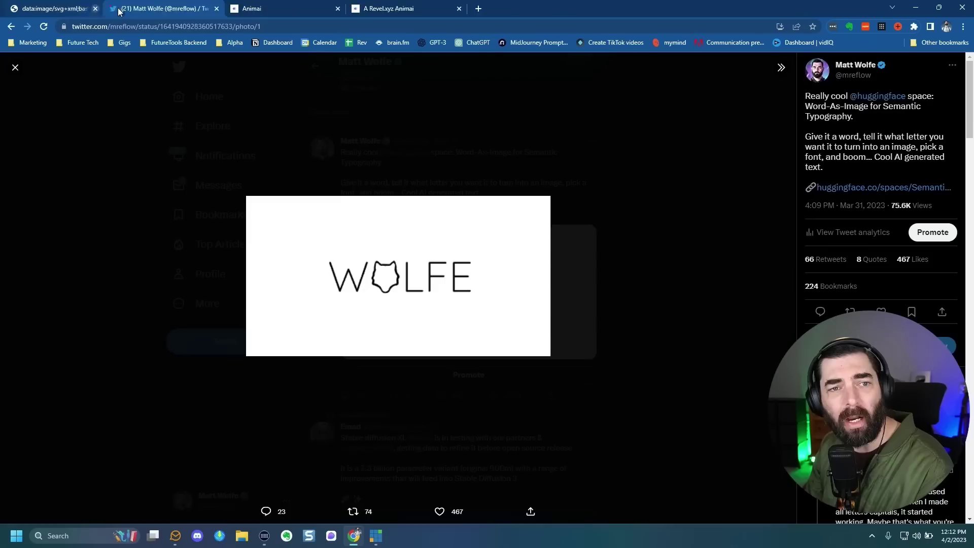
left_click(118, 8)
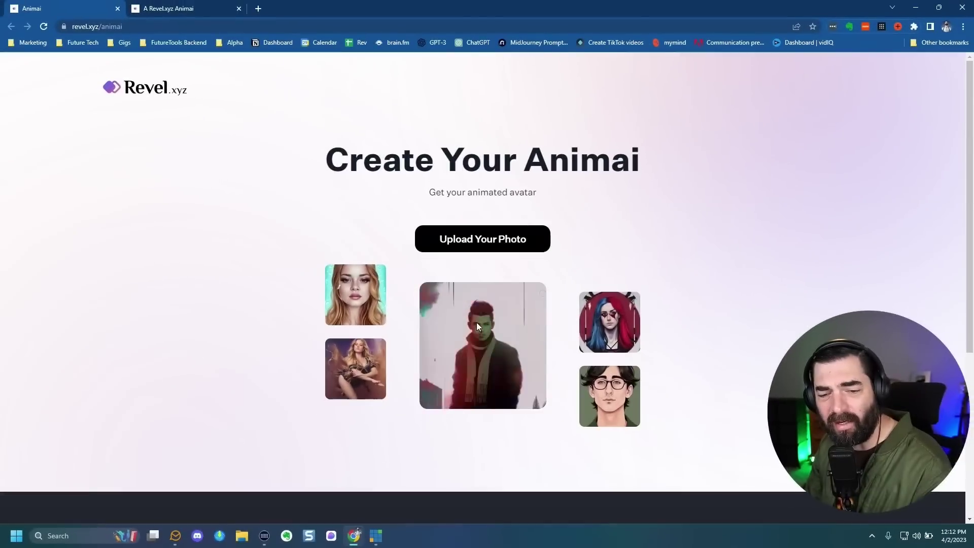
Start a new Animai avatar from the Upload Your Photo button.
scroll(552, 412, "down", 5)
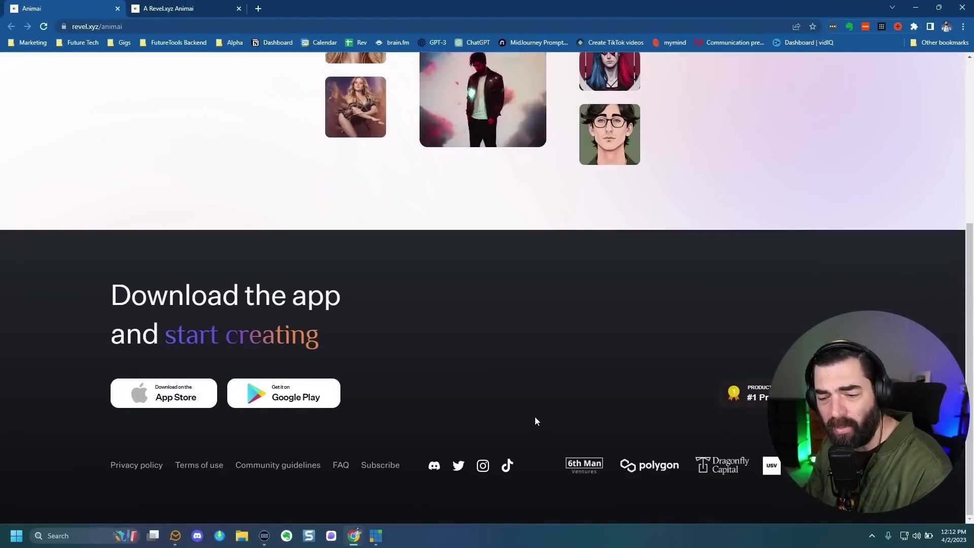
scroll(518, 430, "up", 5)
left_click(482, 226)
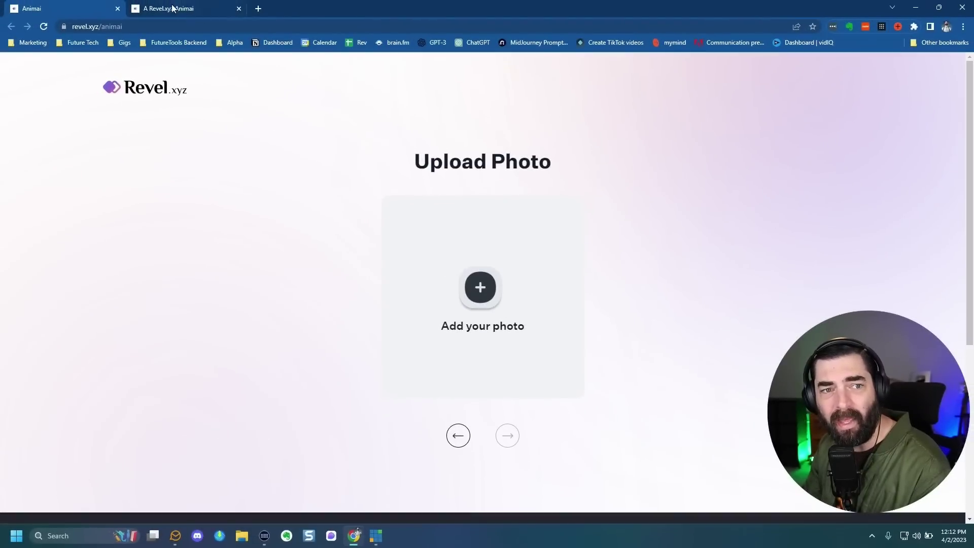
Replay the centre finished avatar video, then return to the photo-upload page.
left_click(172, 8)
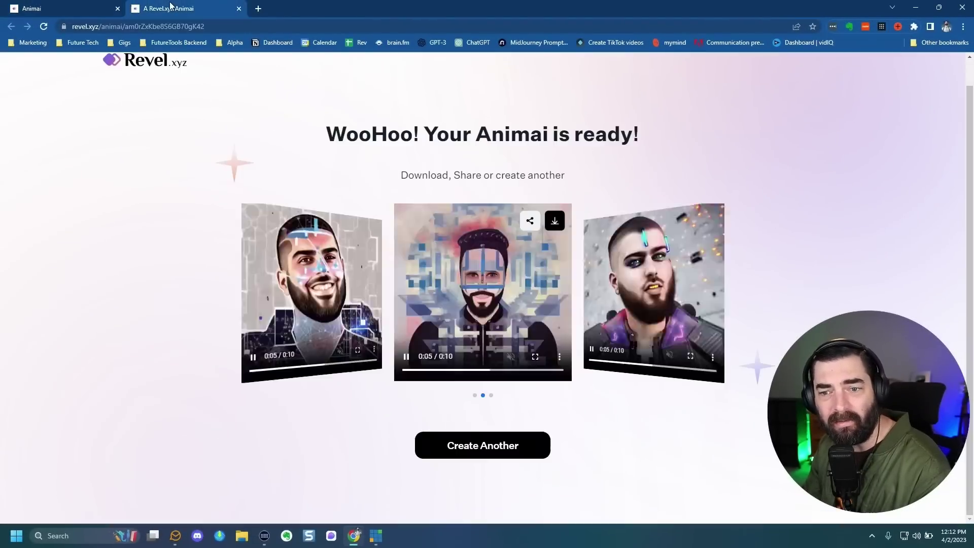
left_click(405, 357)
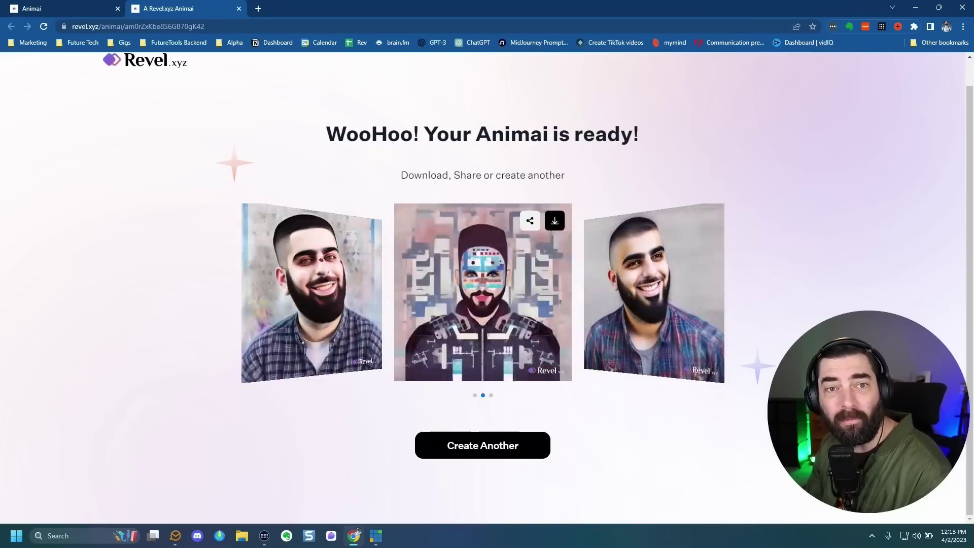
key("ctrl+shift+Tab")
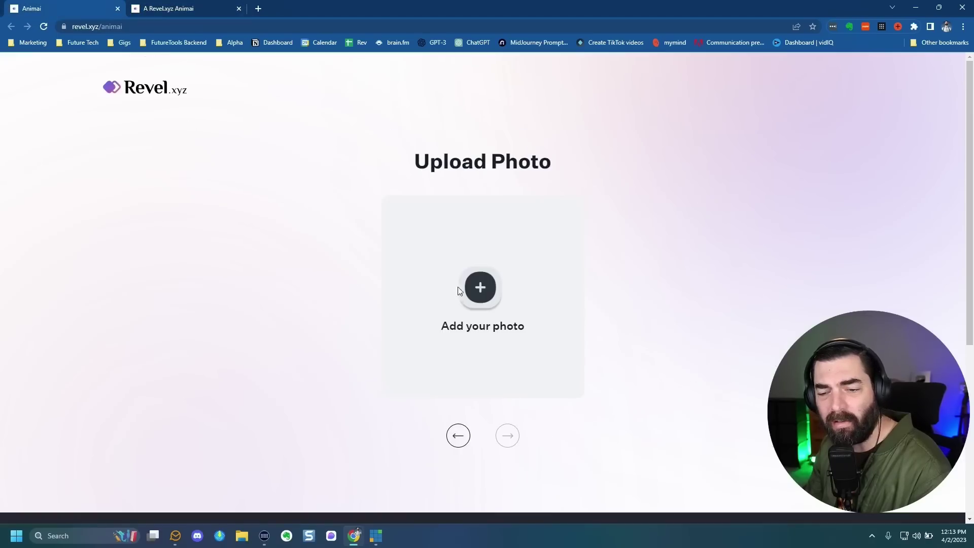
Show the third avatar variation in the results carousel.
key("ctrl+Tab")
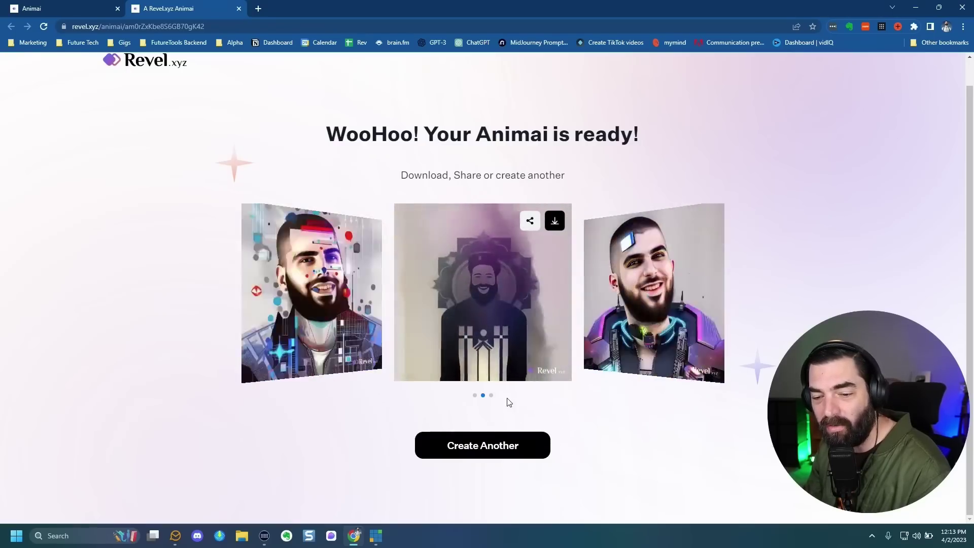
left_click(491, 395)
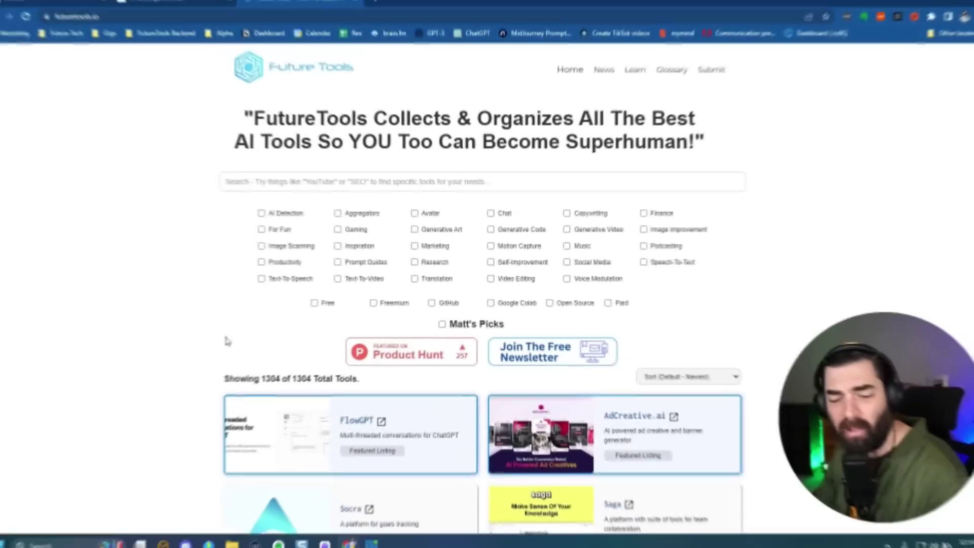
scroll(213, 405, "down", 4)
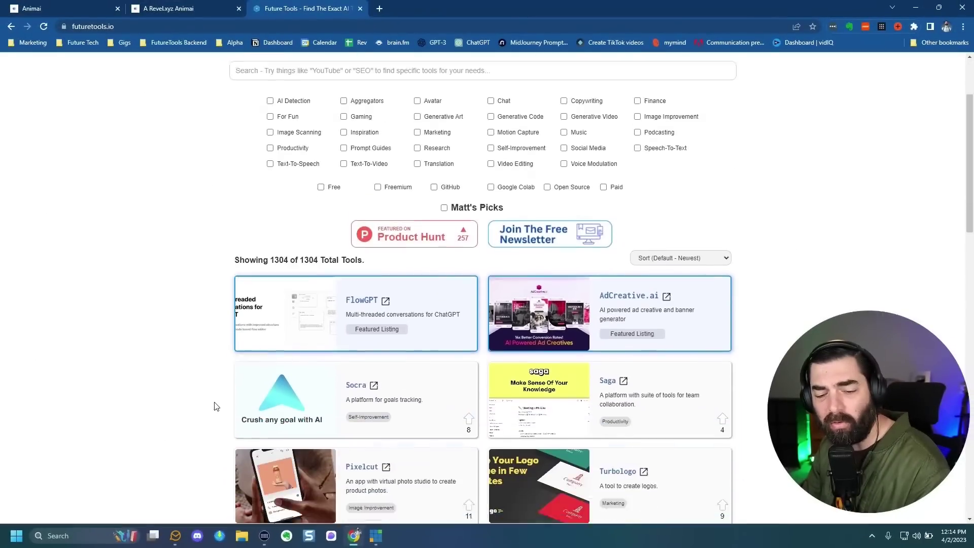
scroll(257, 434, "up", 2)
scroll(257, 435, "up", 2)
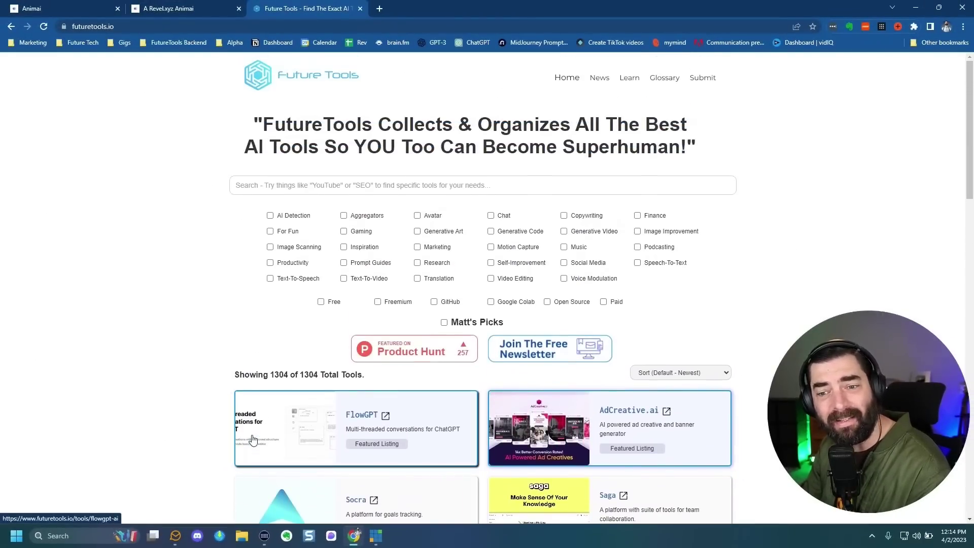